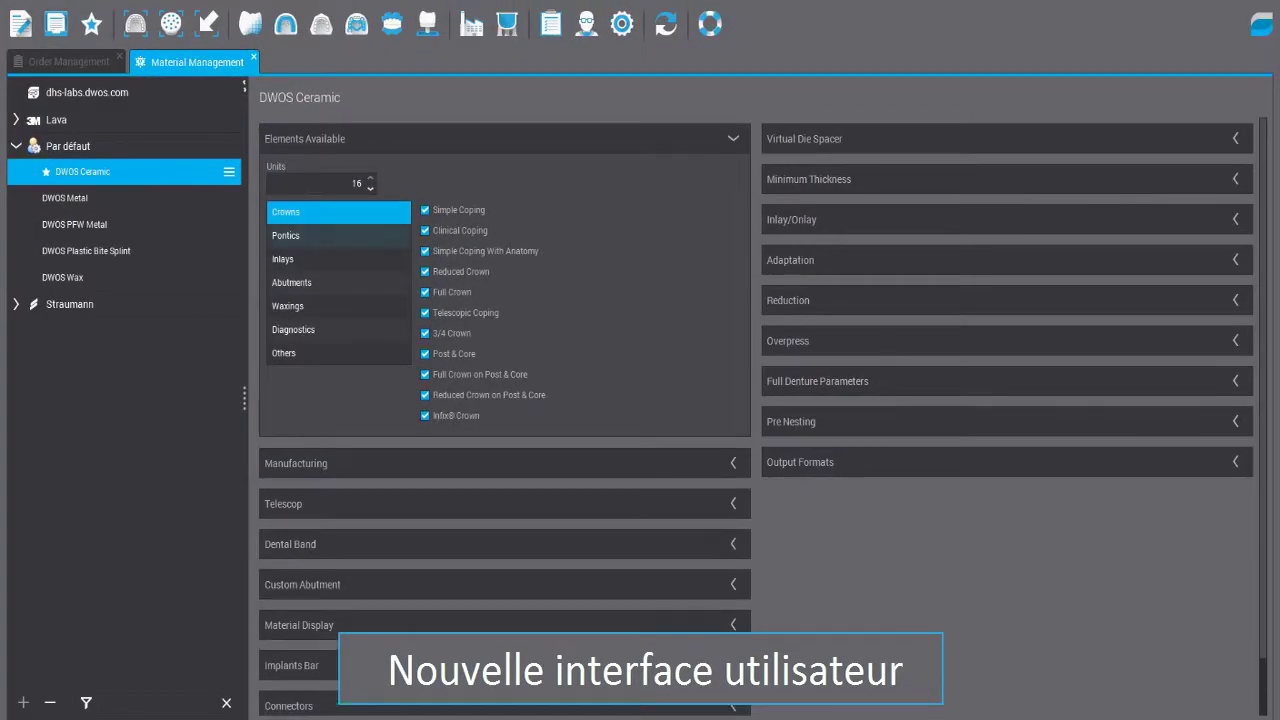
# Show the Pontics element types available for the DWOS Ceramic material
pyautogui.click(339, 235)
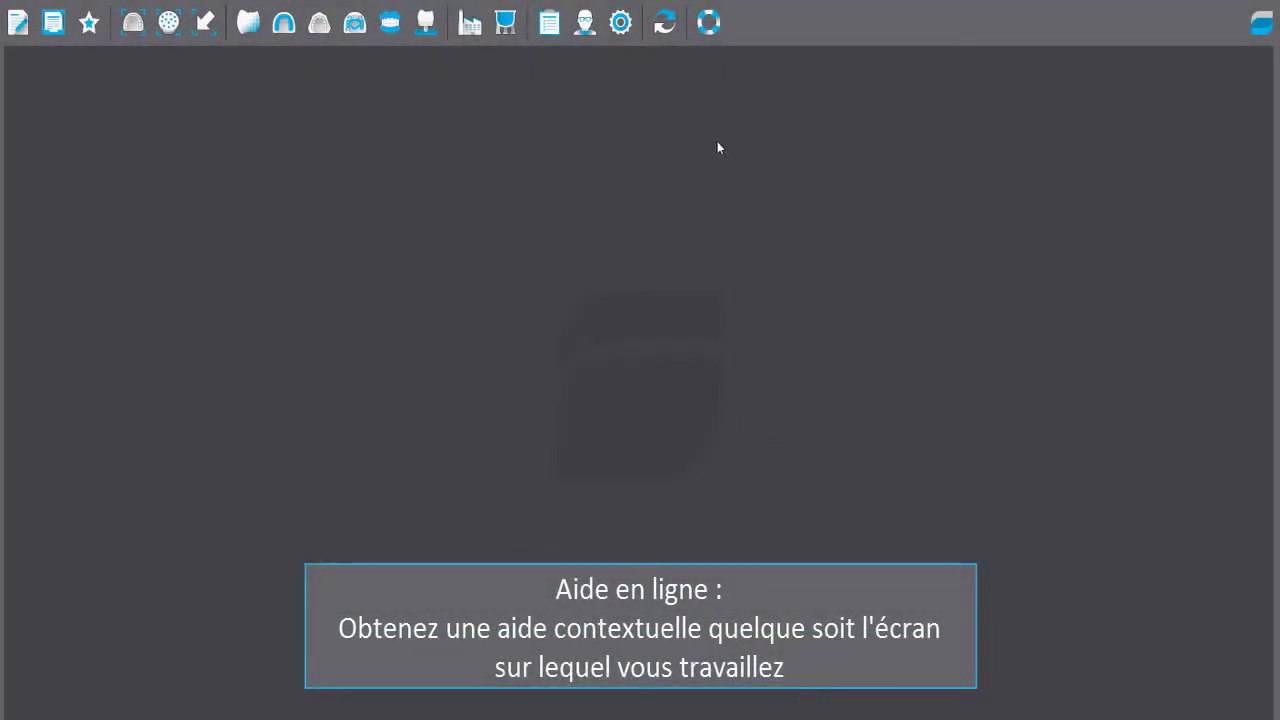
# Open the online help and read through its Full Denture design module page
pyautogui.click(712, 33)
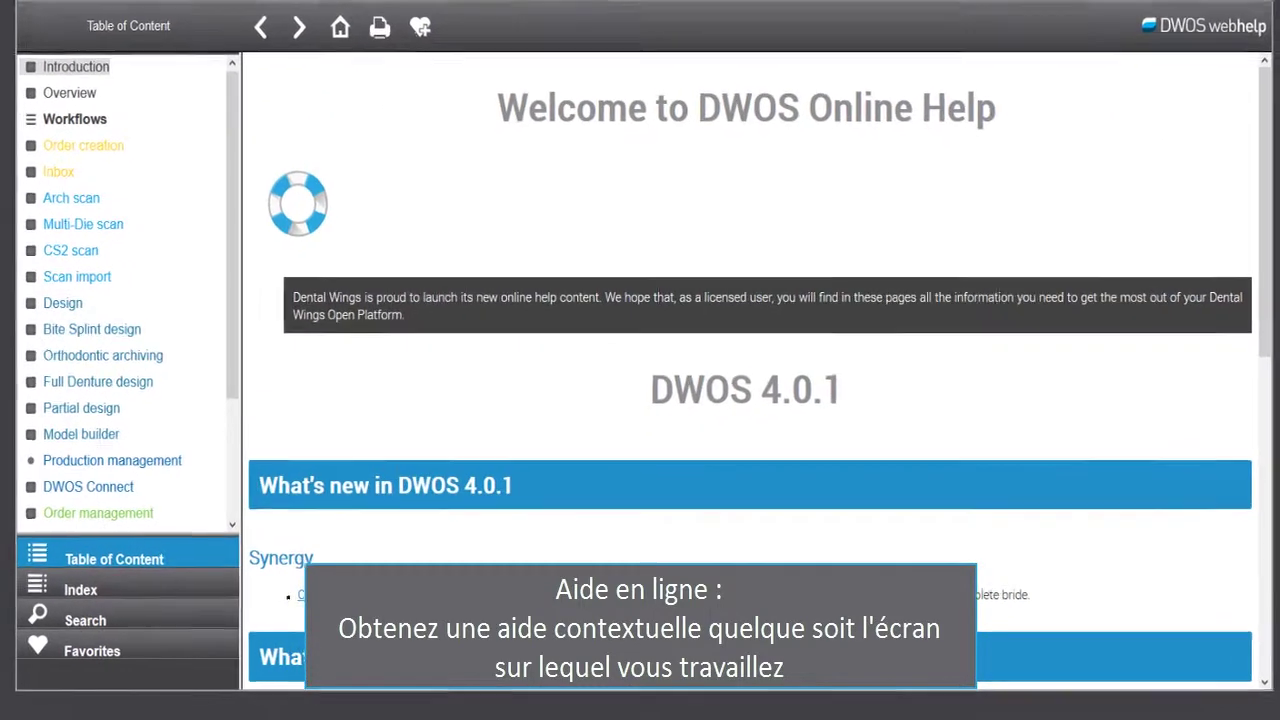
pyautogui.moveTo(1268, 98); pyautogui.dragTo(1265, 284)
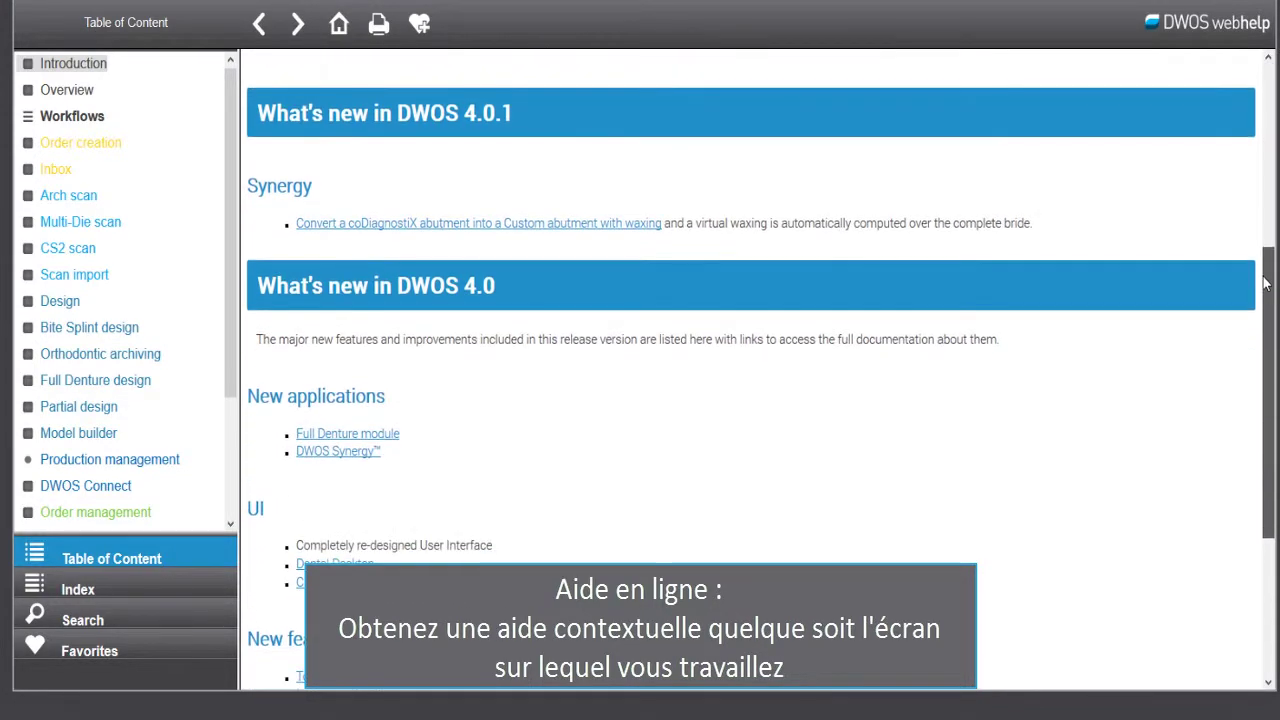
pyautogui.click(382, 436)
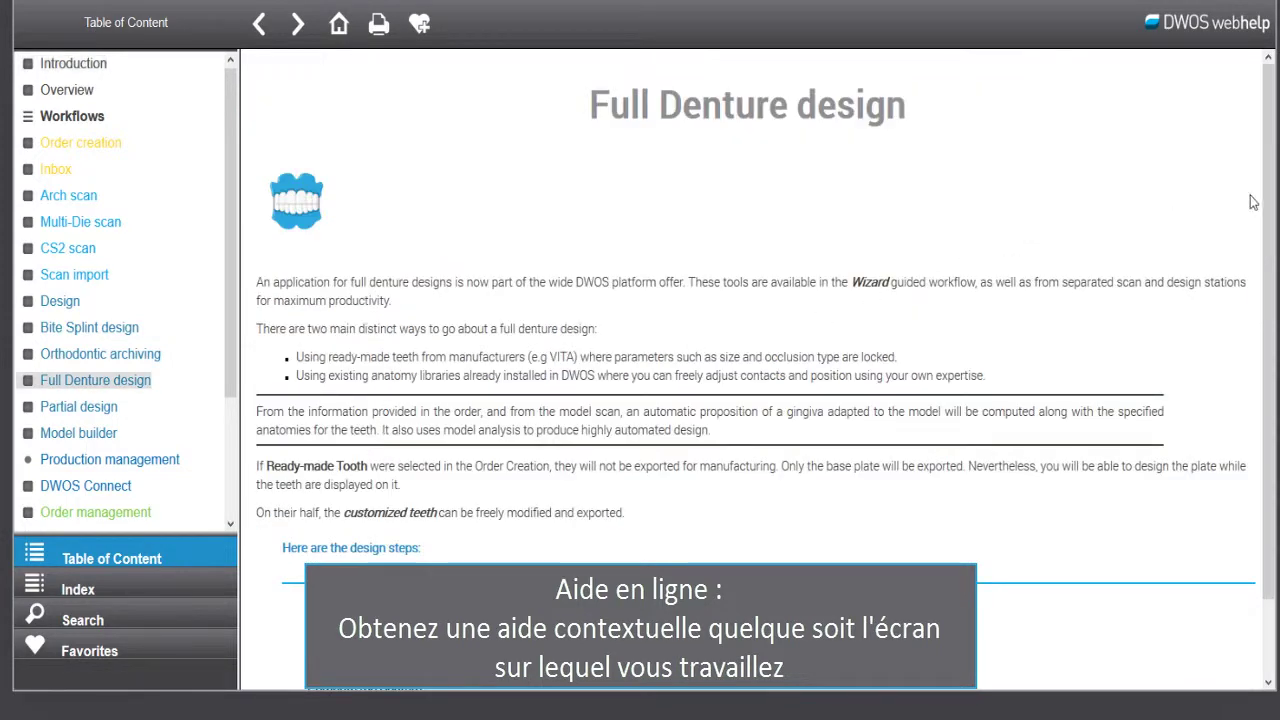
pyautogui.moveTo(1272, 195); pyautogui.dragTo(1274, 275)
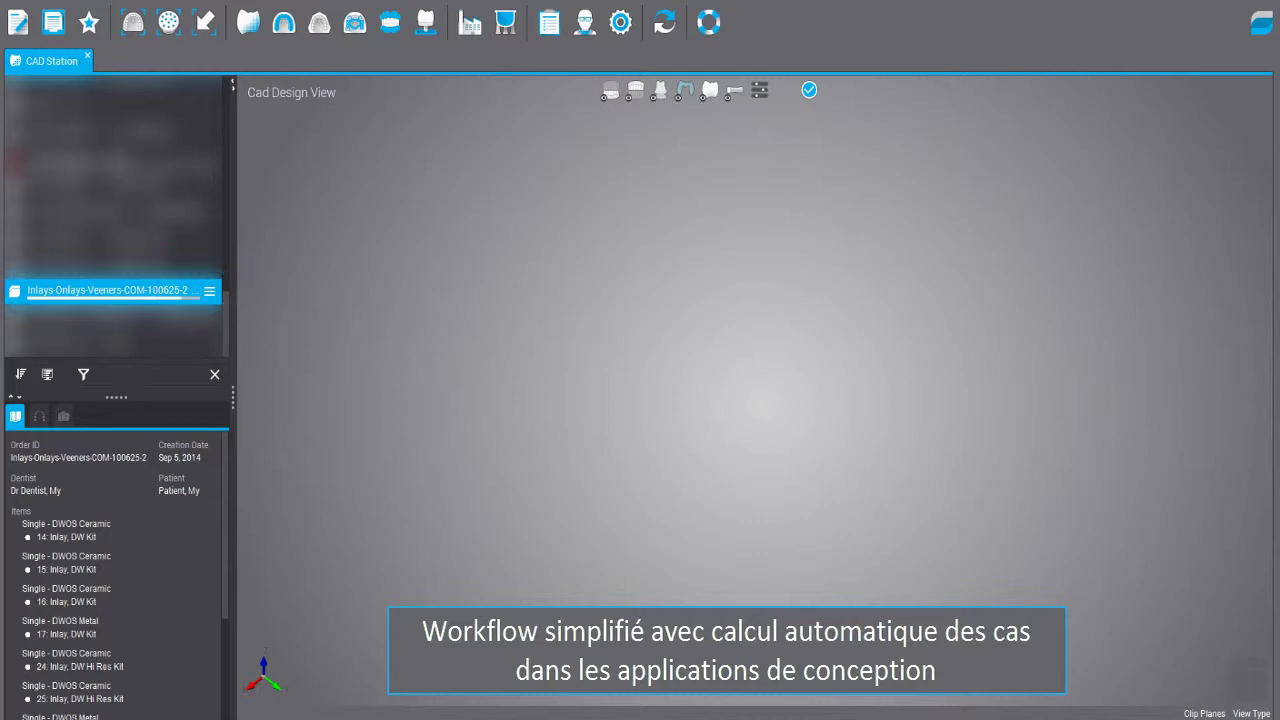
# Load the inlays-onlays-veneers case into the CAD Design View, showing its full arch
pyautogui.moveTo(110, 290); pyautogui.dragTo(525, 315)
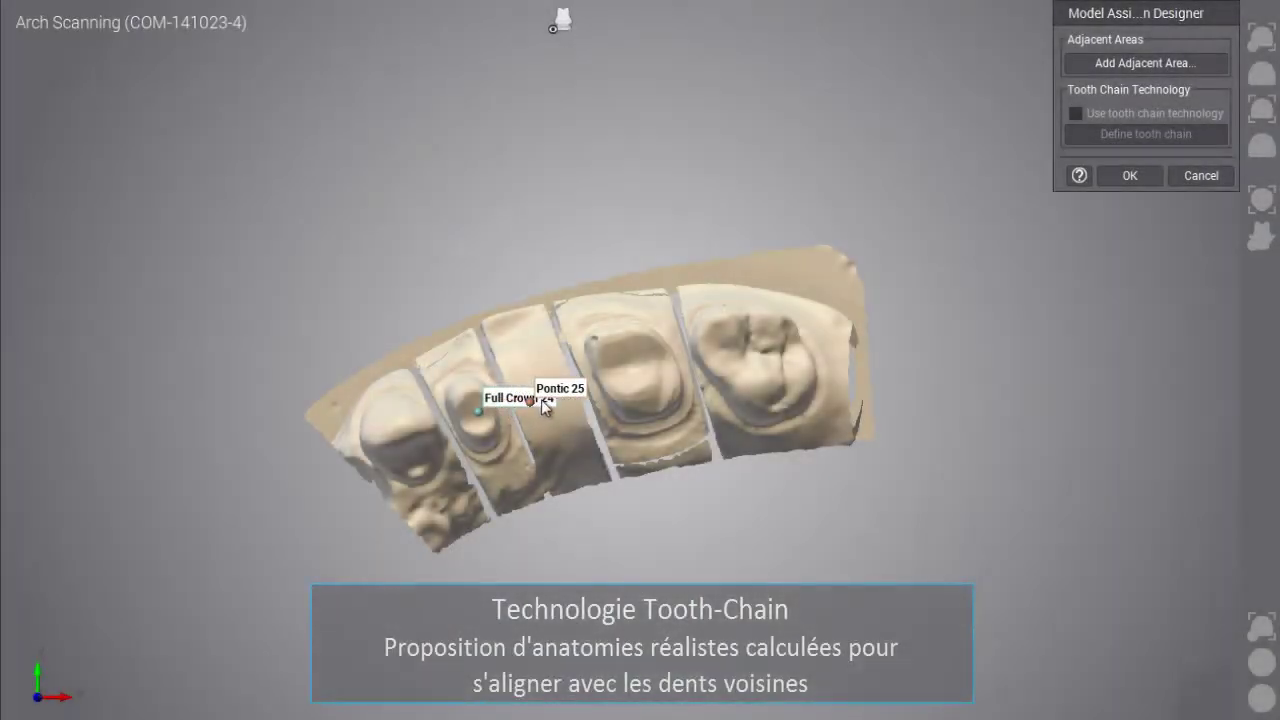
# Place a pontic on tooth 25 and a full crown on 26, enabling tooth chain technology
pyautogui.click(543, 399)
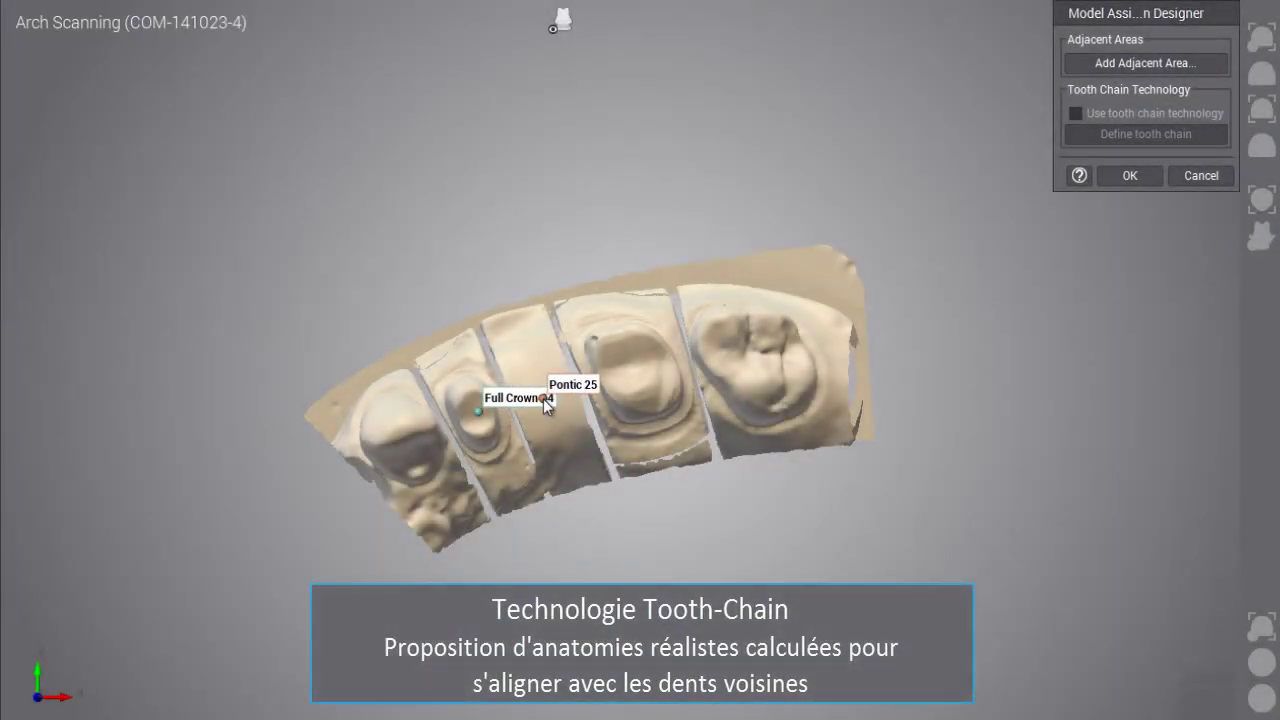
pyautogui.click(637, 366)
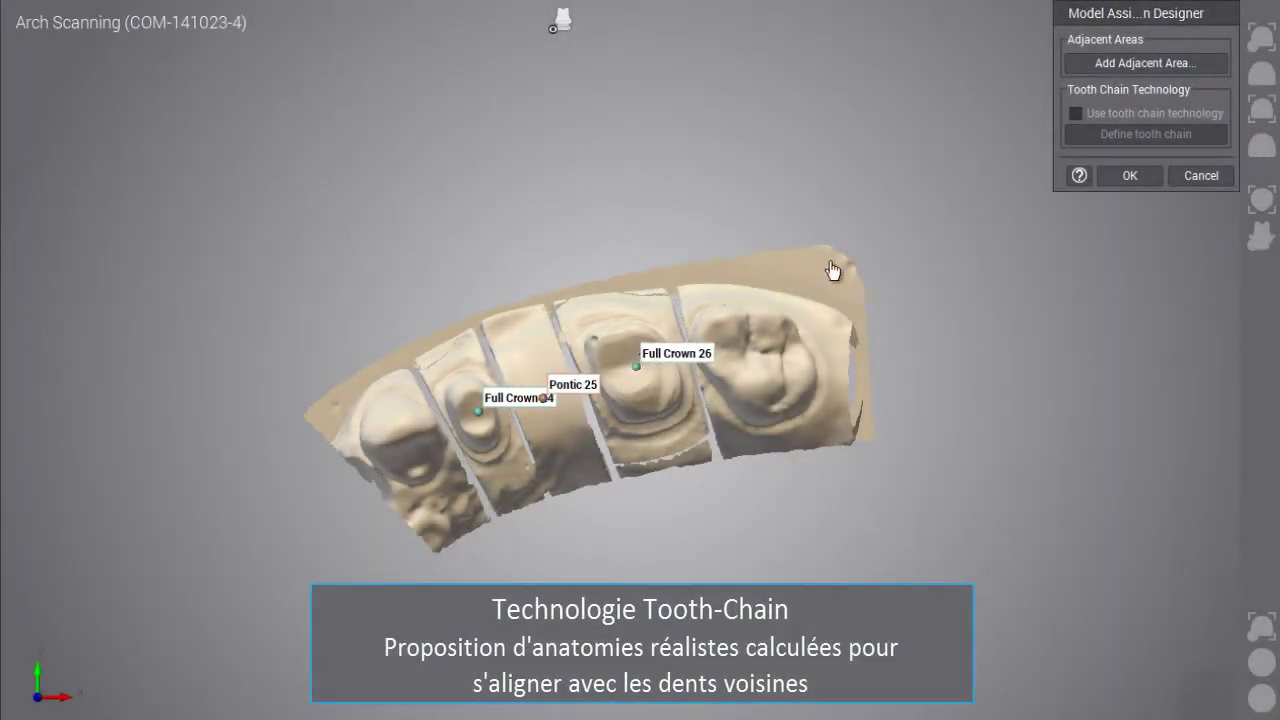
pyautogui.click(1075, 114)
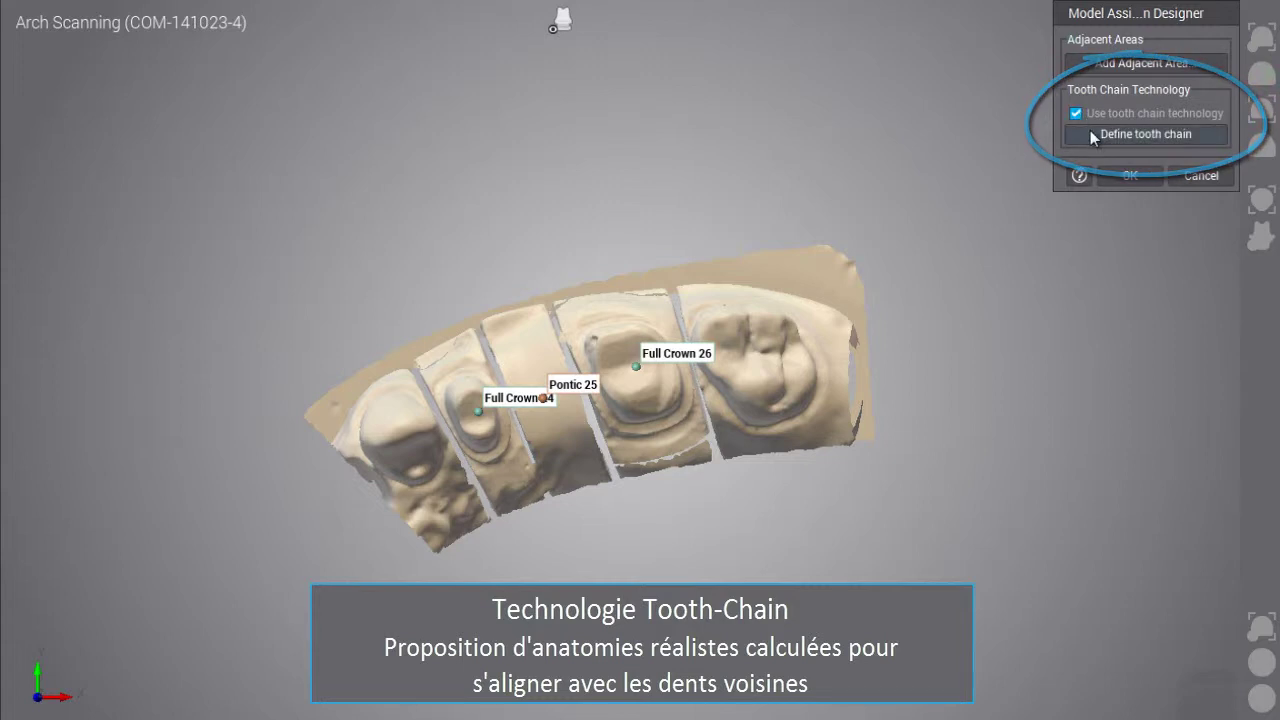
# Define the tooth chain with teeth 23 and 27 as natural teeth and position its marker
pyautogui.click(1090, 132)
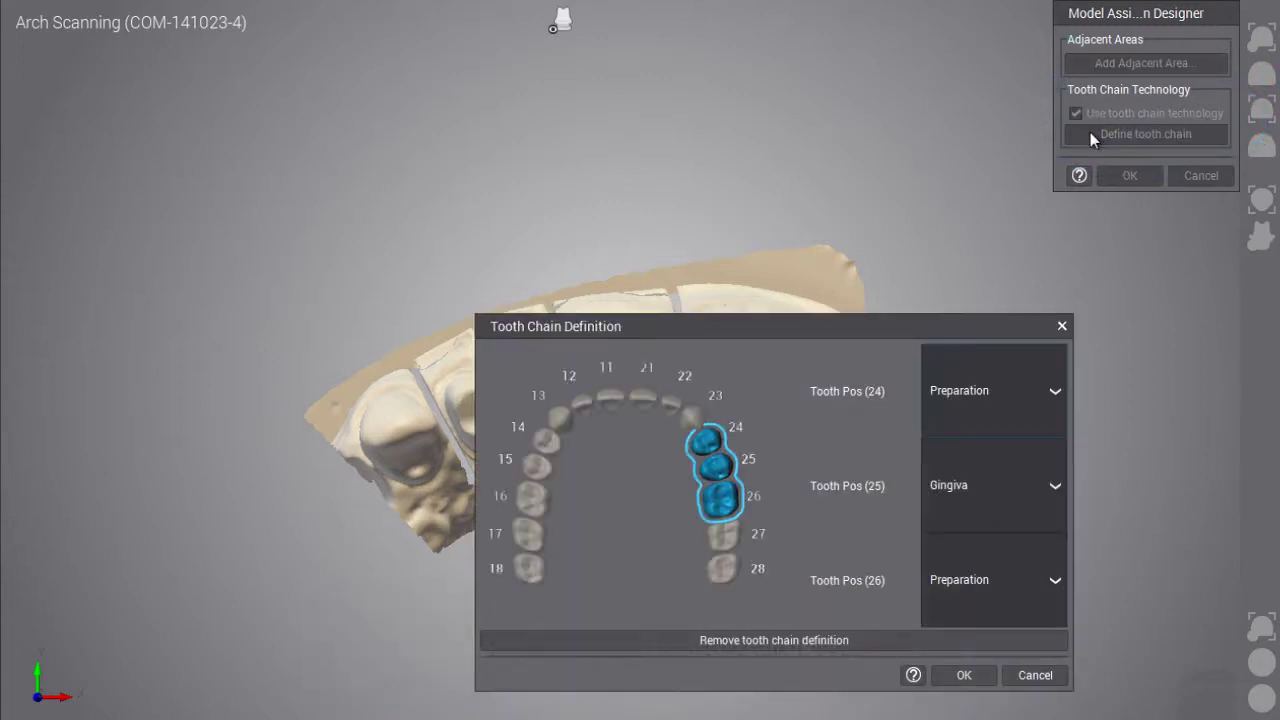
pyautogui.click(691, 420)
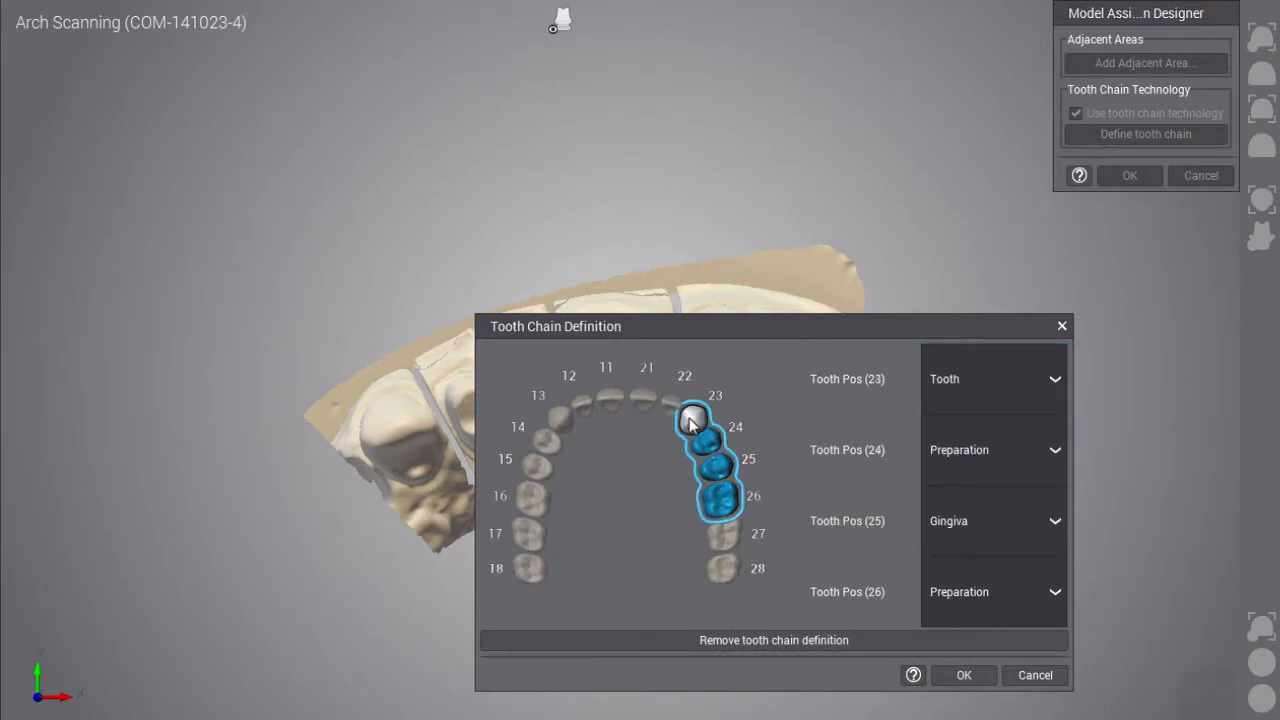
pyautogui.click(959, 384)
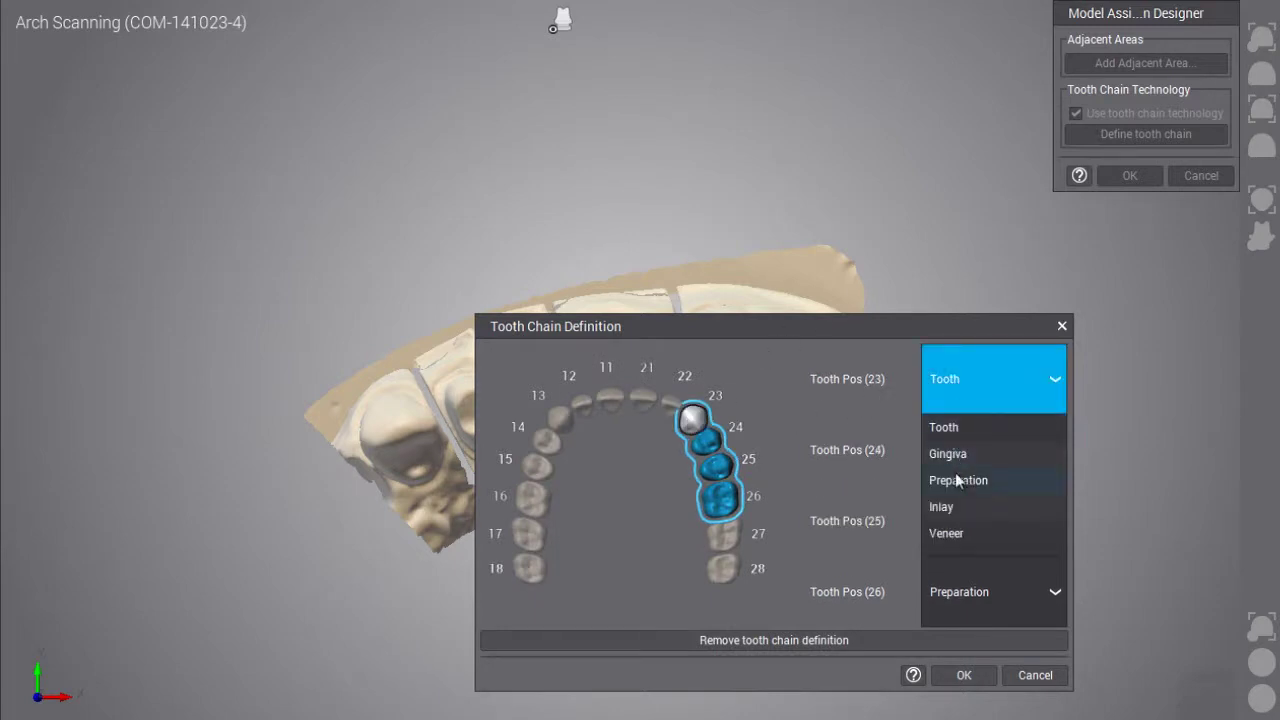
pyautogui.click(963, 432)
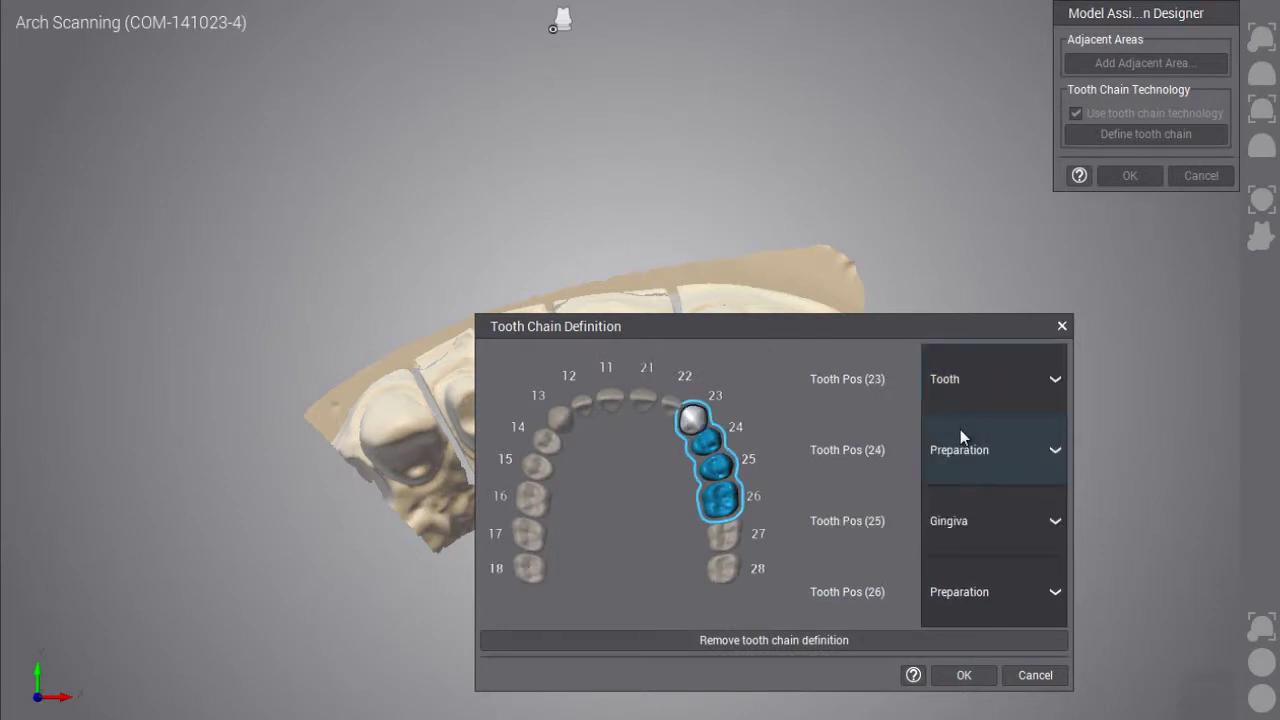
pyautogui.click(722, 538)
pyautogui.click(993, 607)
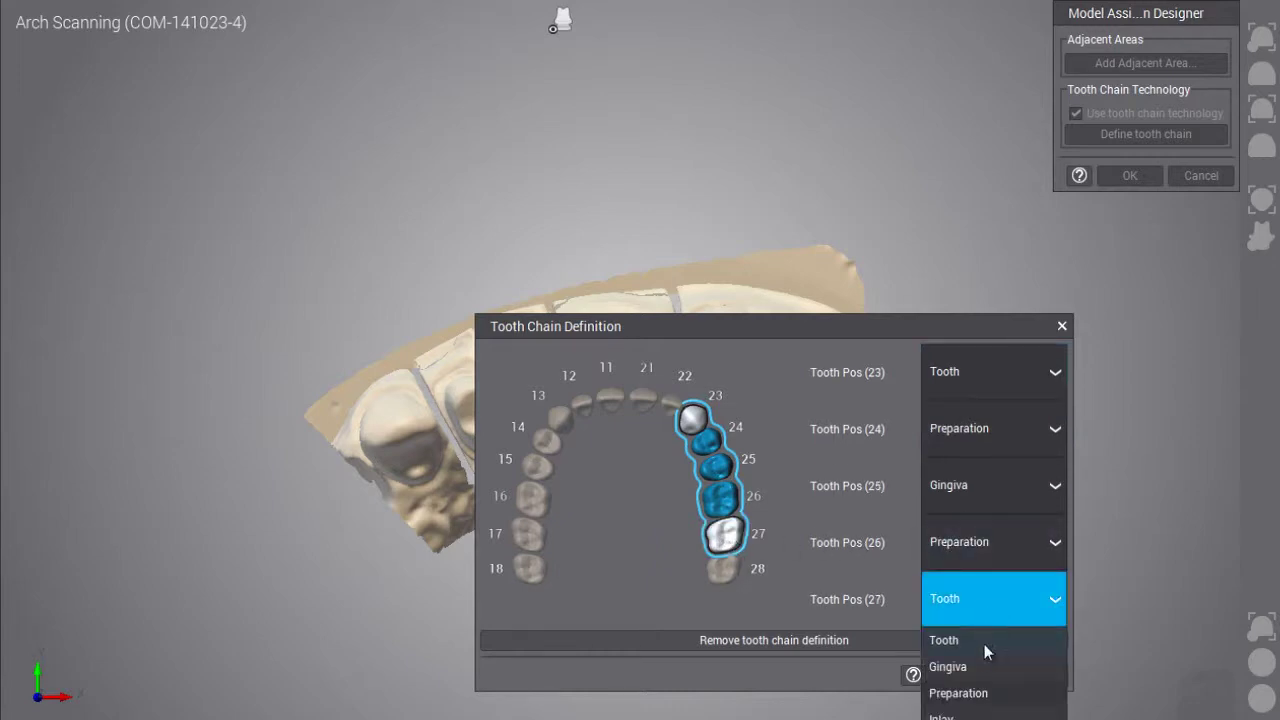
pyautogui.click(983, 643)
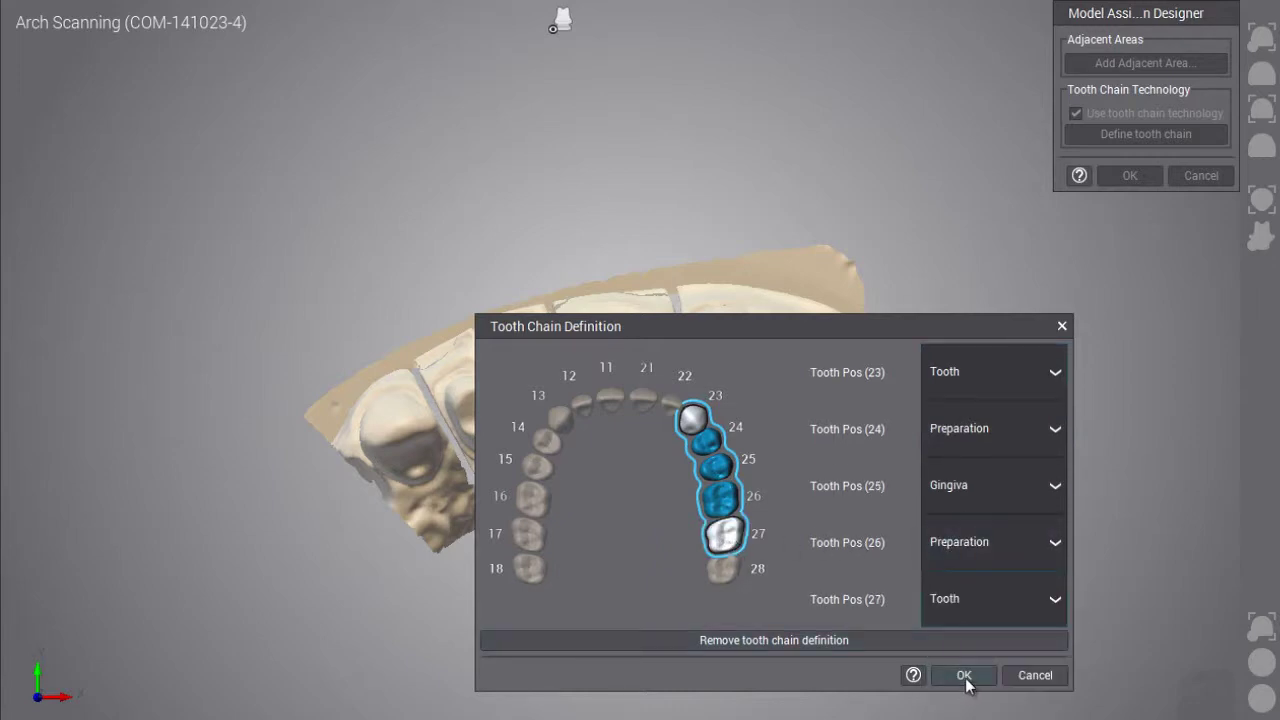
pyautogui.click(966, 679)
pyautogui.moveTo(1031, 362); pyautogui.dragTo(611, 400)
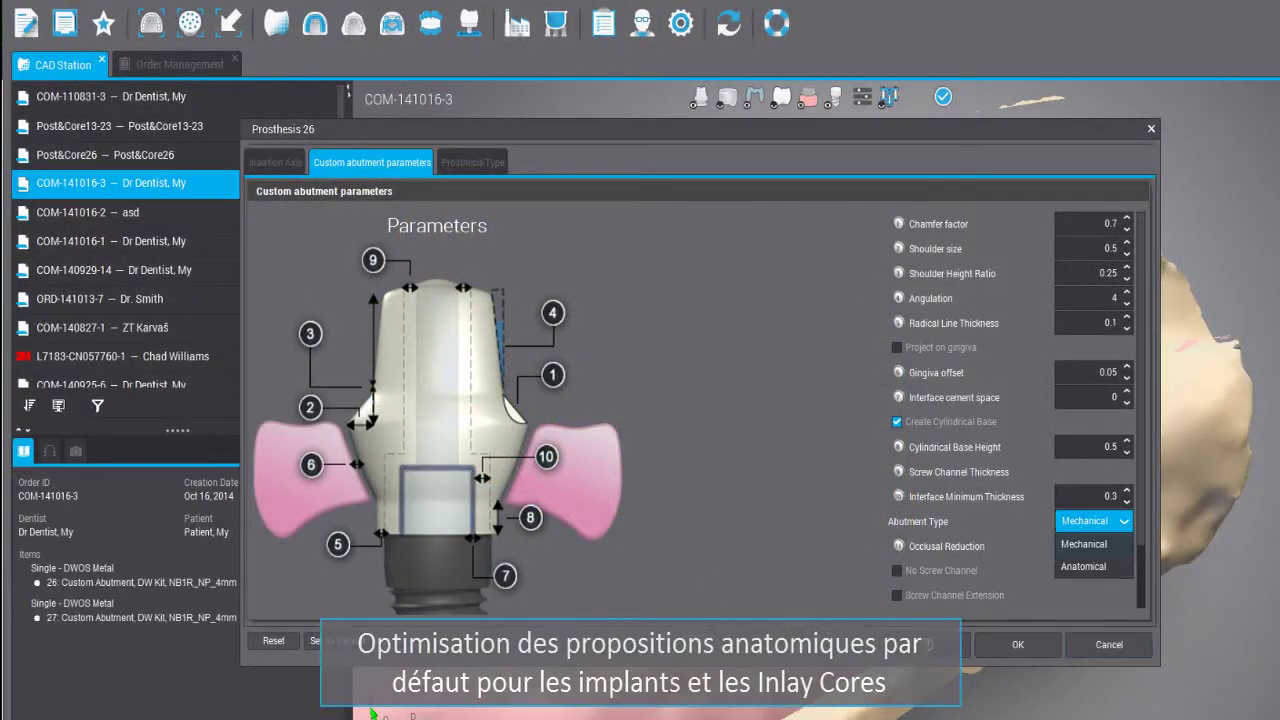
# Choose Anatomical as the Abutment Type for prosthesis 26's custom abutment
pyautogui.press('Return')
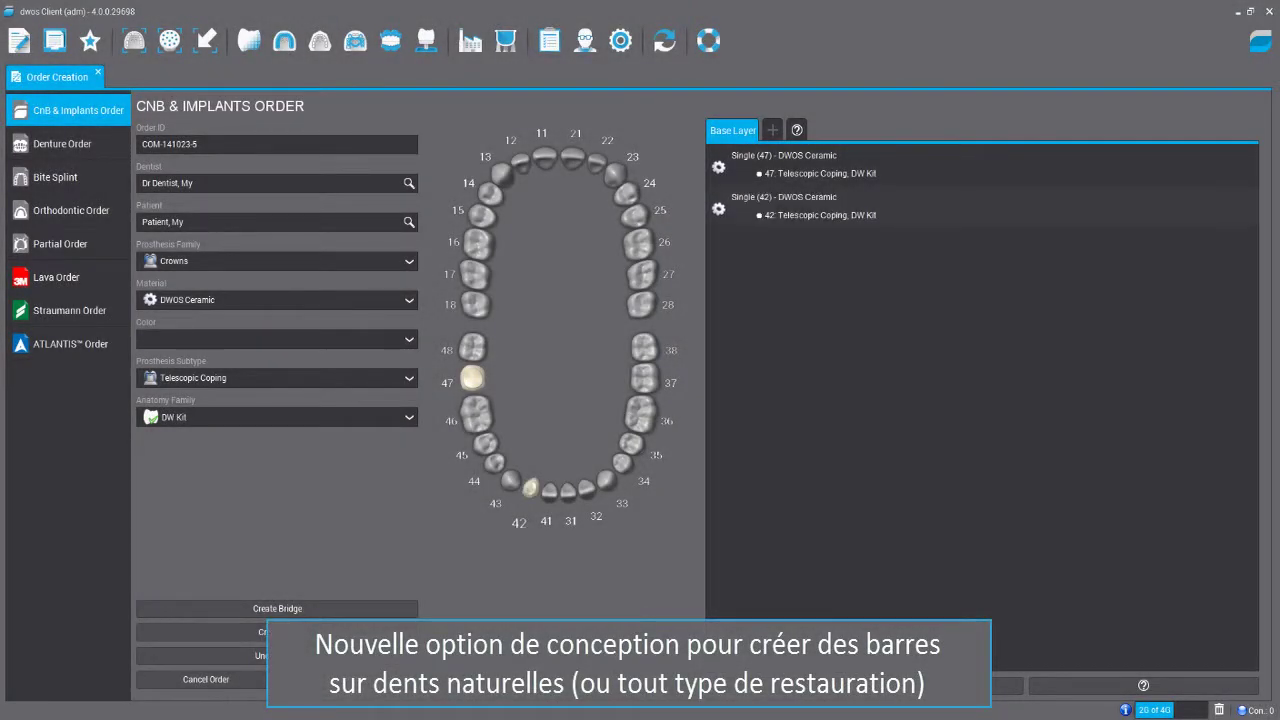
# Select the Single (47) and Single (42) copings and combine them into one bar
pyautogui.click(800, 163)
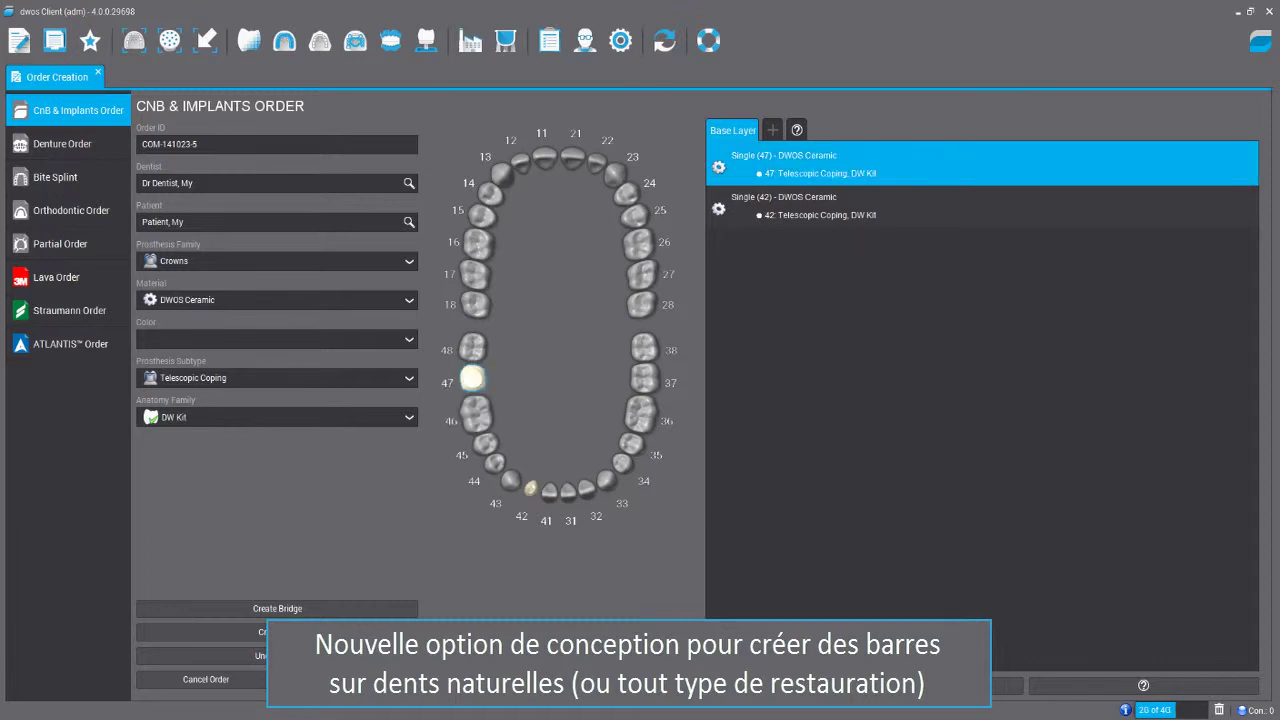
pyautogui.keyDown('ctrl'); pyautogui.click(530, 487); pyautogui.keyUp('ctrl')
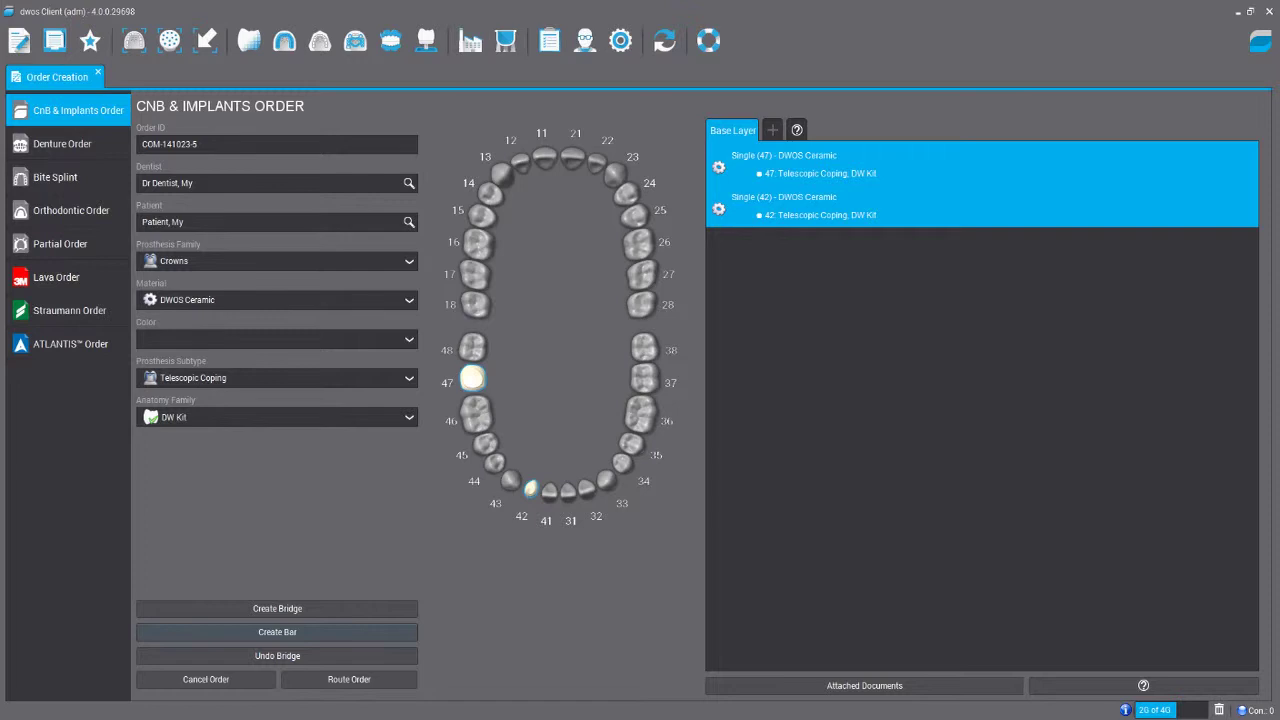
pyautogui.click(277, 631)
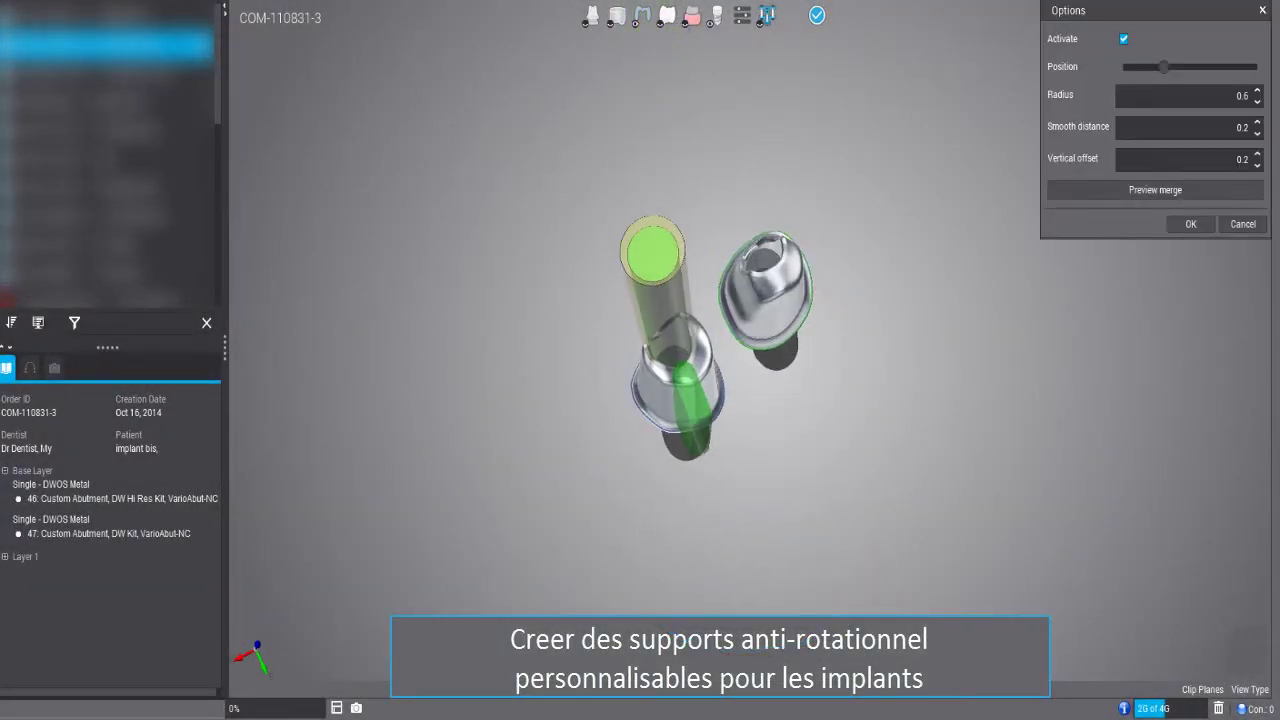
# Reposition the anti-rotation support, raise its vertical offset and radius, and preview the merged groove
pyautogui.moveTo(1163, 67); pyautogui.dragTo(1155, 67)
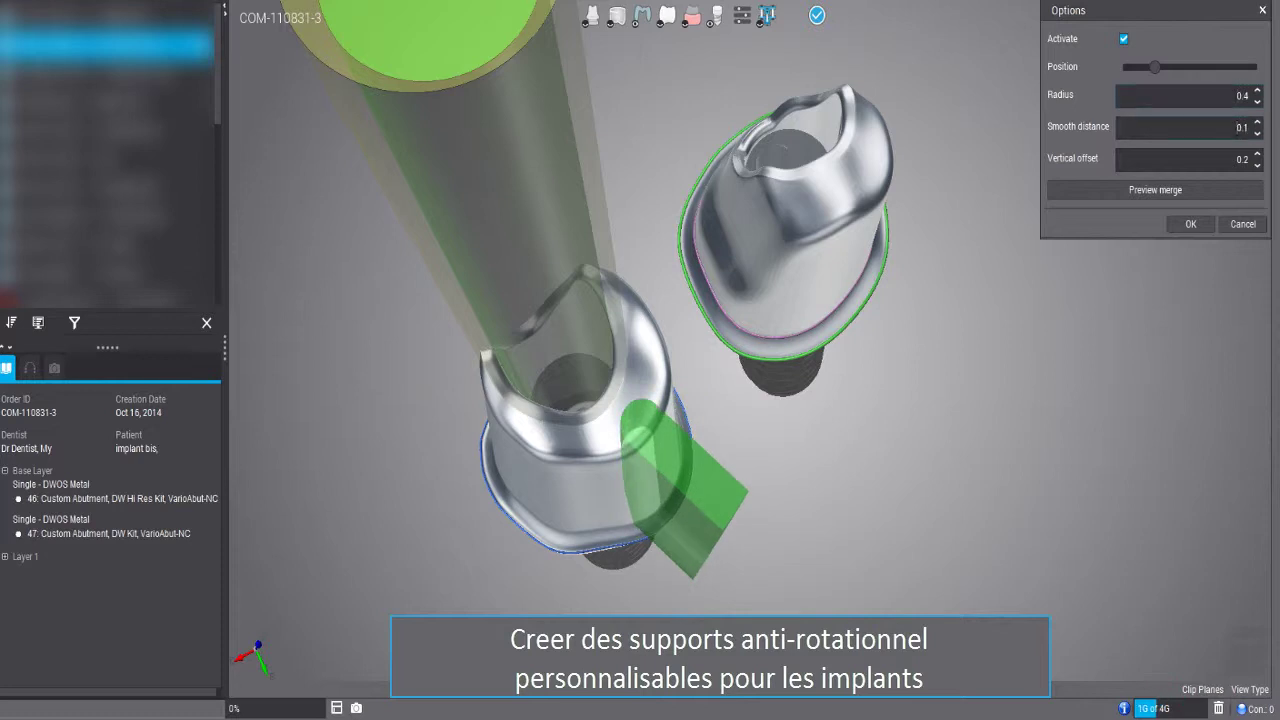
pyautogui.press('Up')
pyautogui.press('Up')
pyautogui.press('Up')
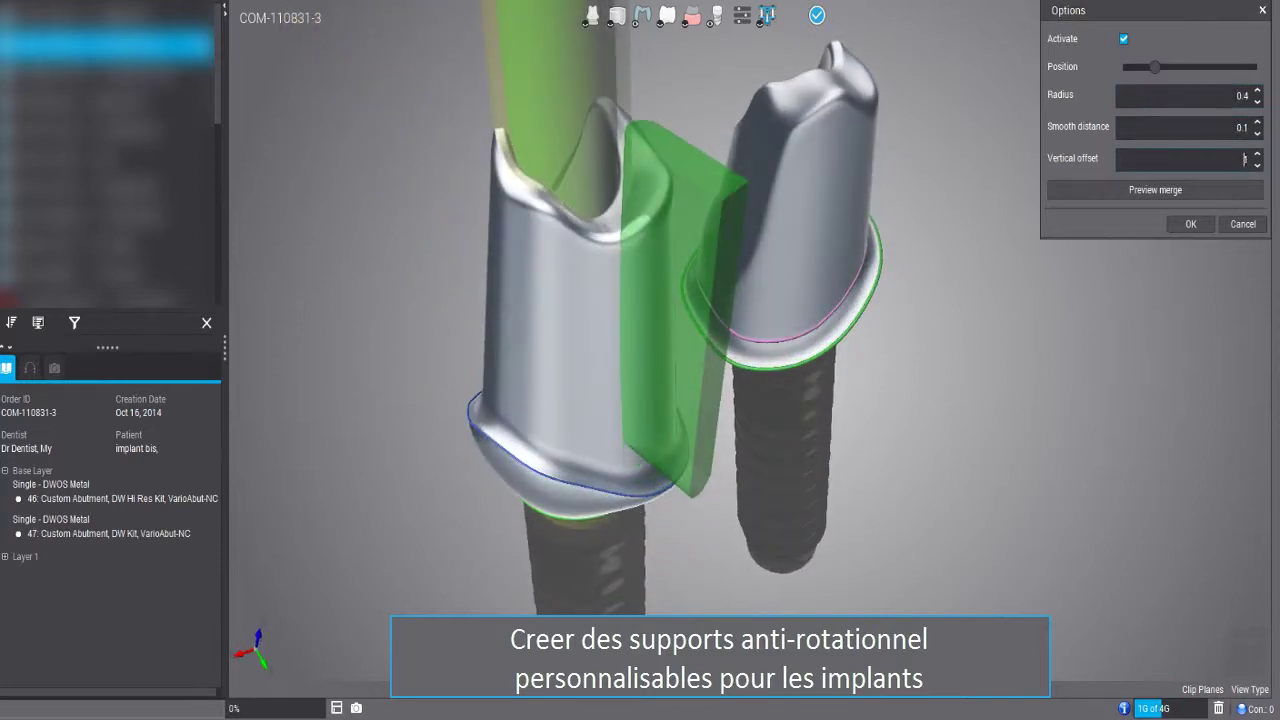
pyautogui.write('1.5')
pyautogui.click(1155, 189)
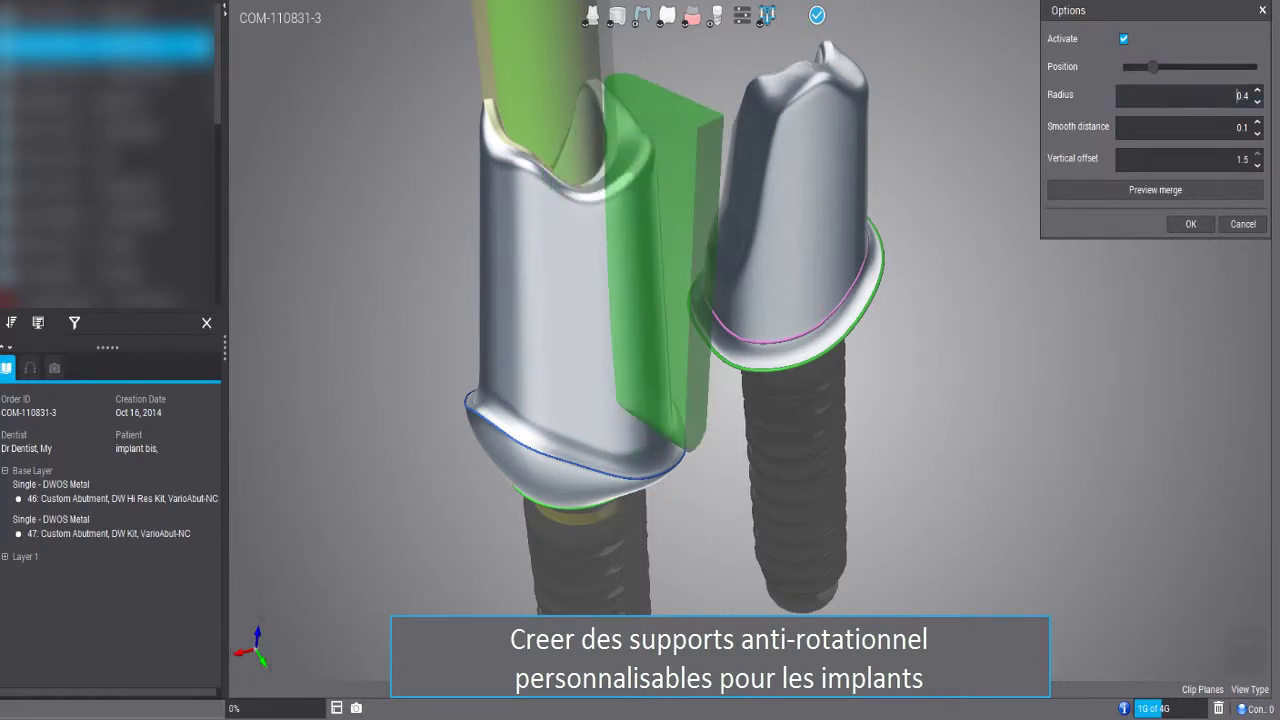
pyautogui.press('Up')
pyautogui.press('Up')
pyautogui.press('Up')
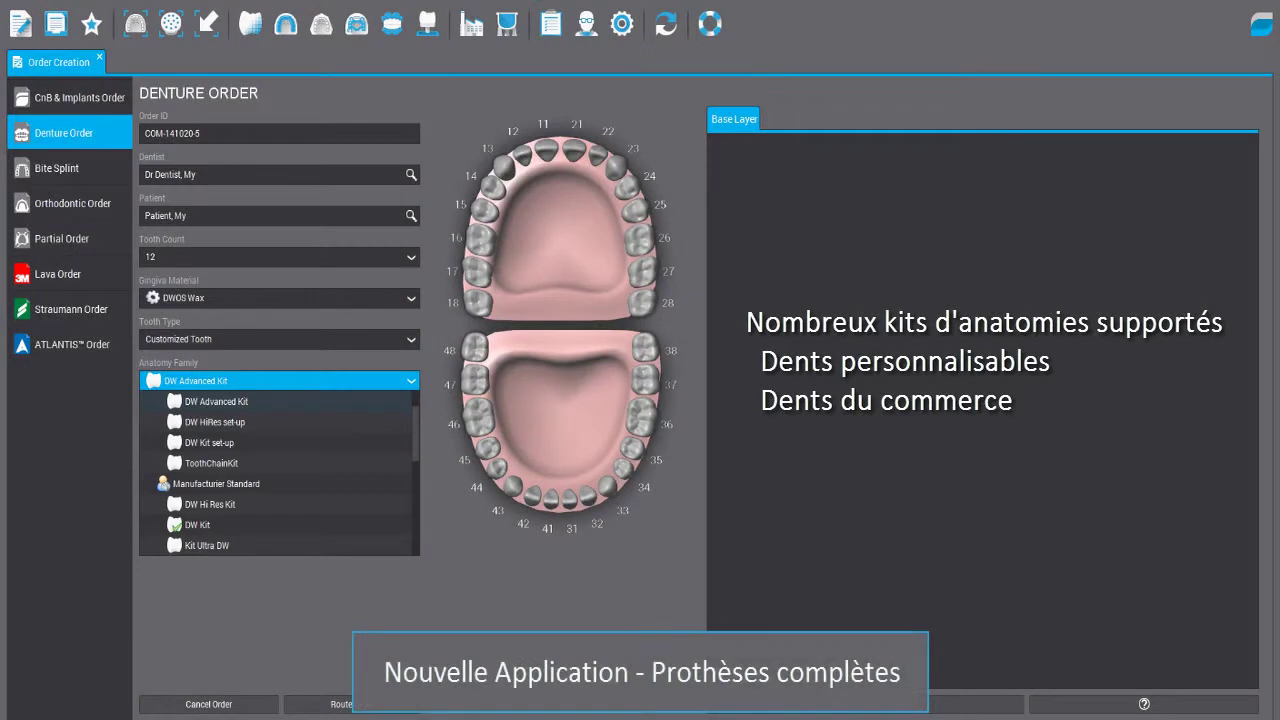
# Pick Vitapan Typ X77-L11 from the Anatomy Family list
pyautogui.scroll(-1, 278, 470)
pyautogui.scroll(-1, 278, 470)
pyautogui.scroll(-1, 278, 470)
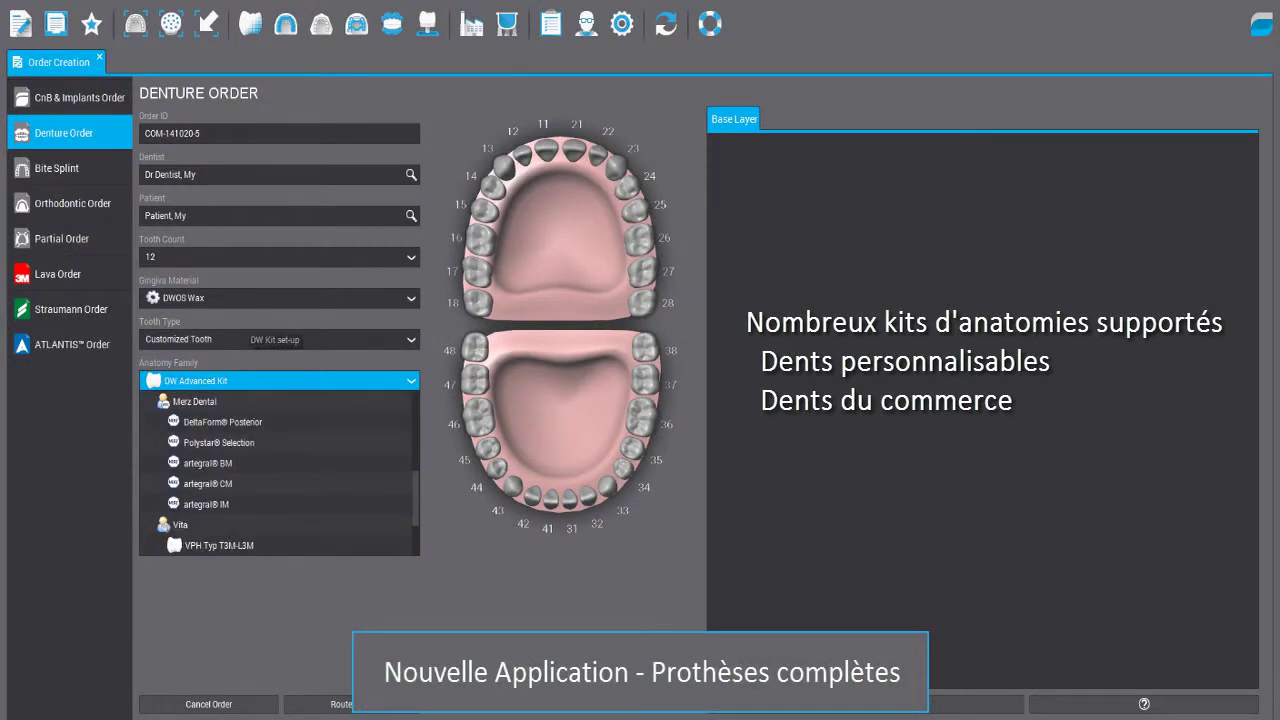
pyautogui.scroll(-1, 278, 470)
pyautogui.scroll(-1, 278, 470)
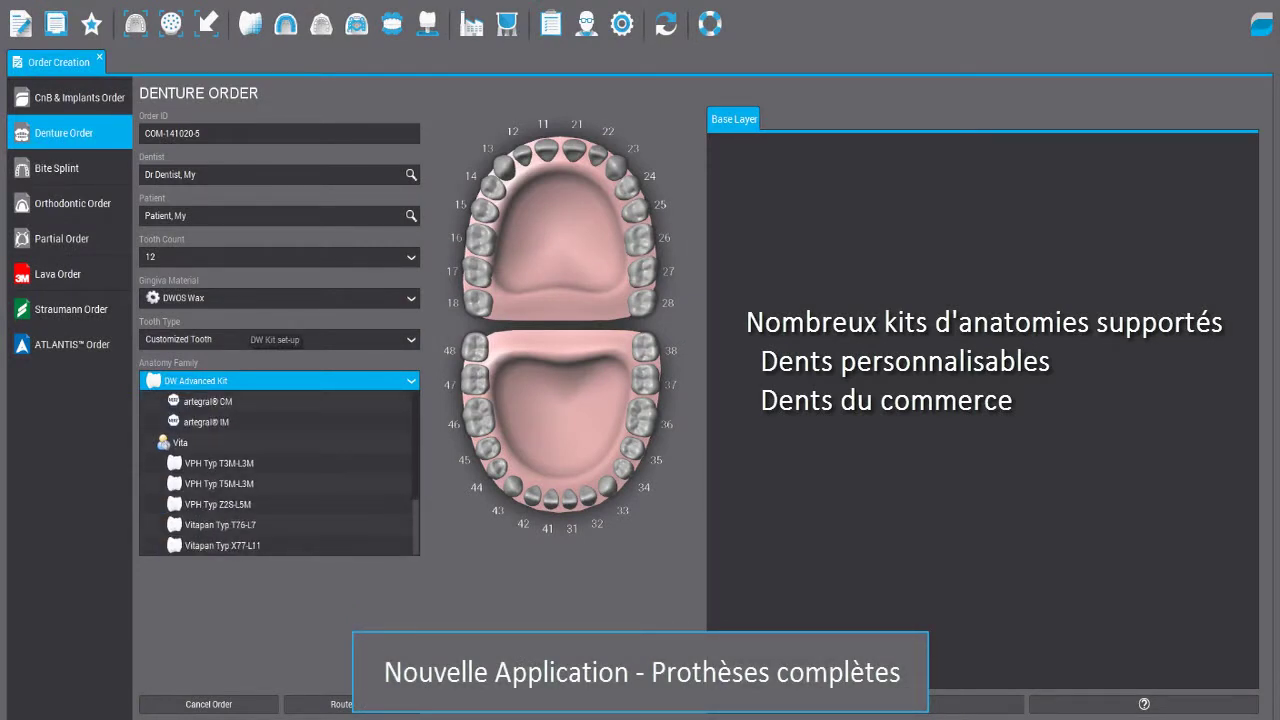
pyautogui.click(225, 545)
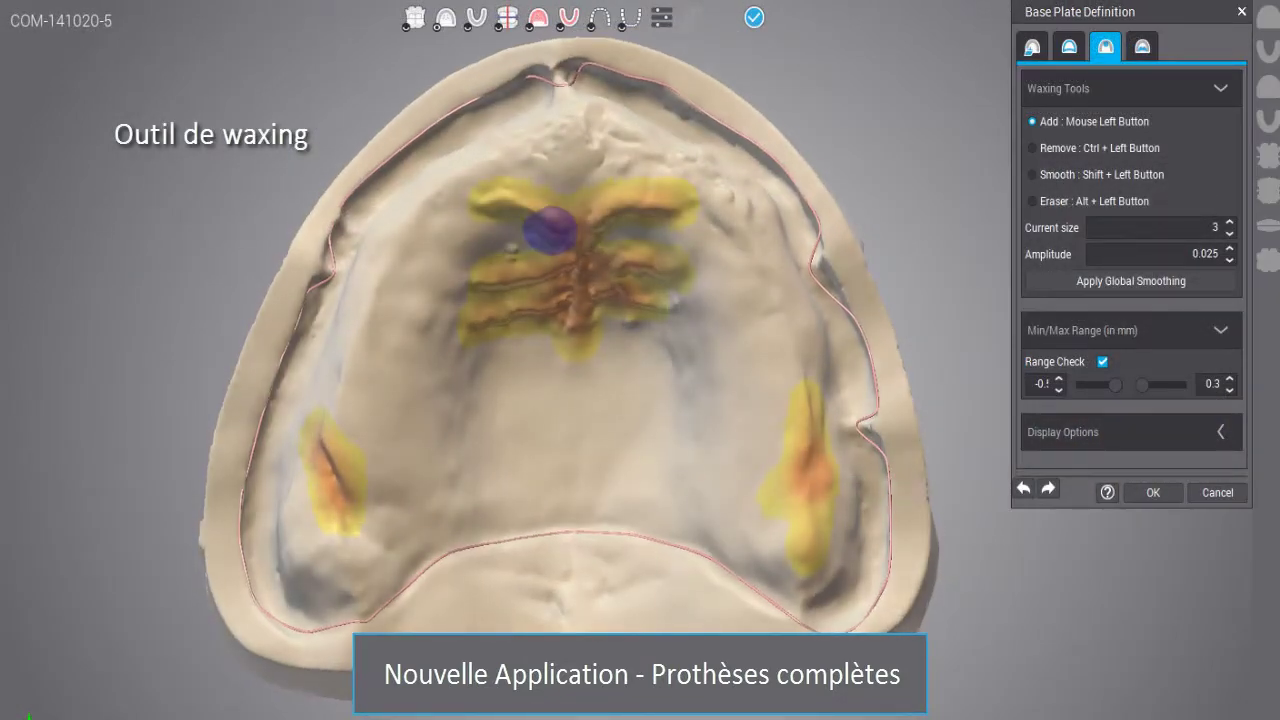
# Add wax to the palate, then mark the incisive papilla and both lower molar points
pyautogui.moveTo(543, 223); pyautogui.dragTo(576, 146, button='right')
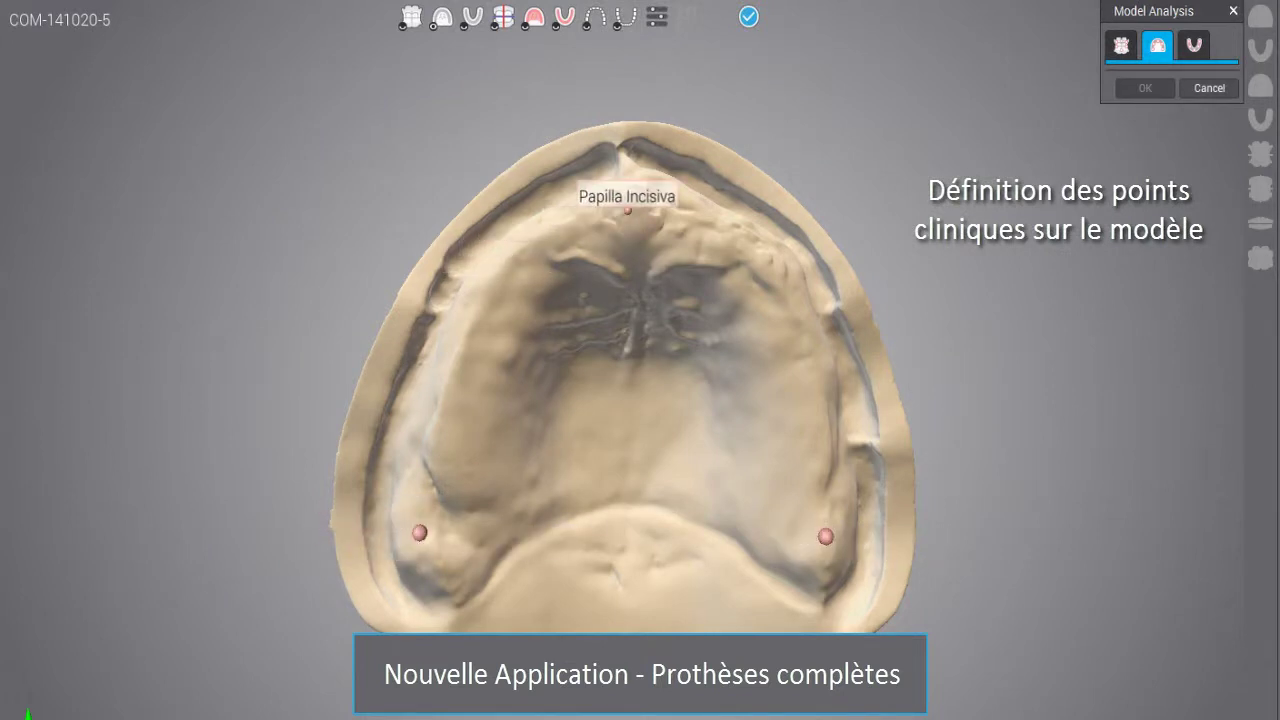
pyautogui.click(640, 202)
pyautogui.click(394, 272)
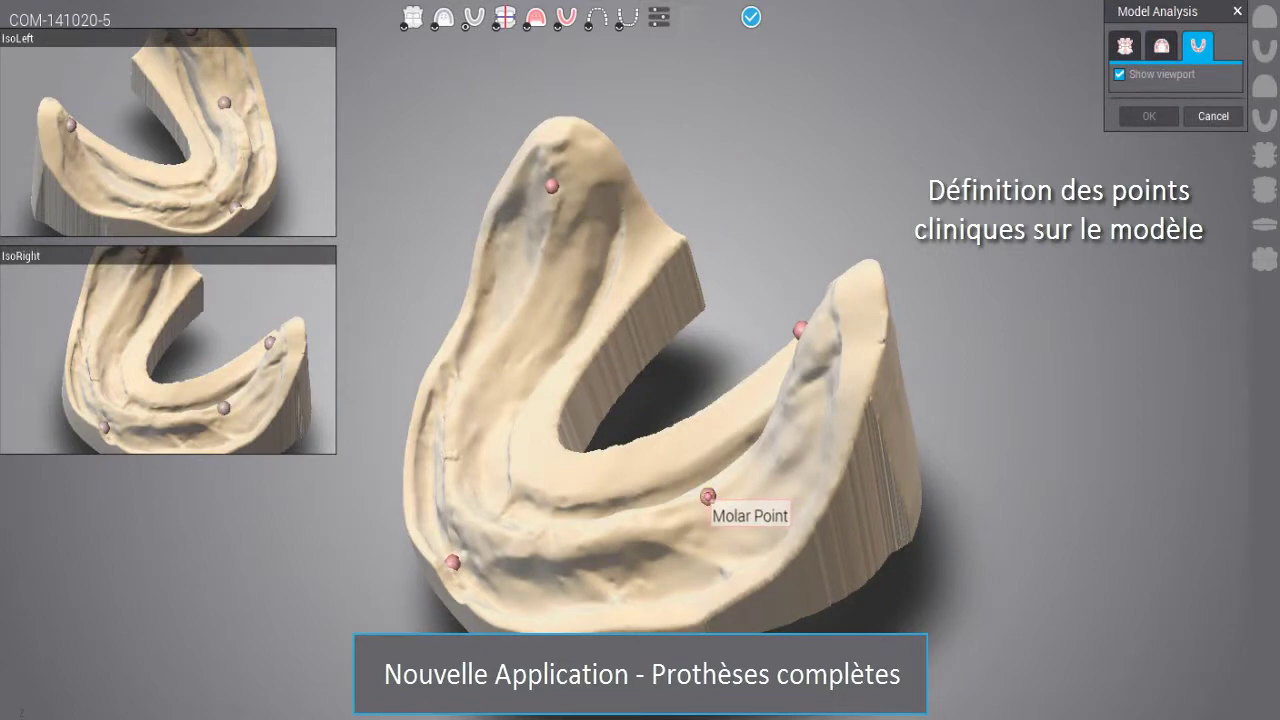
pyautogui.click(707, 496)
pyautogui.click(481, 311)
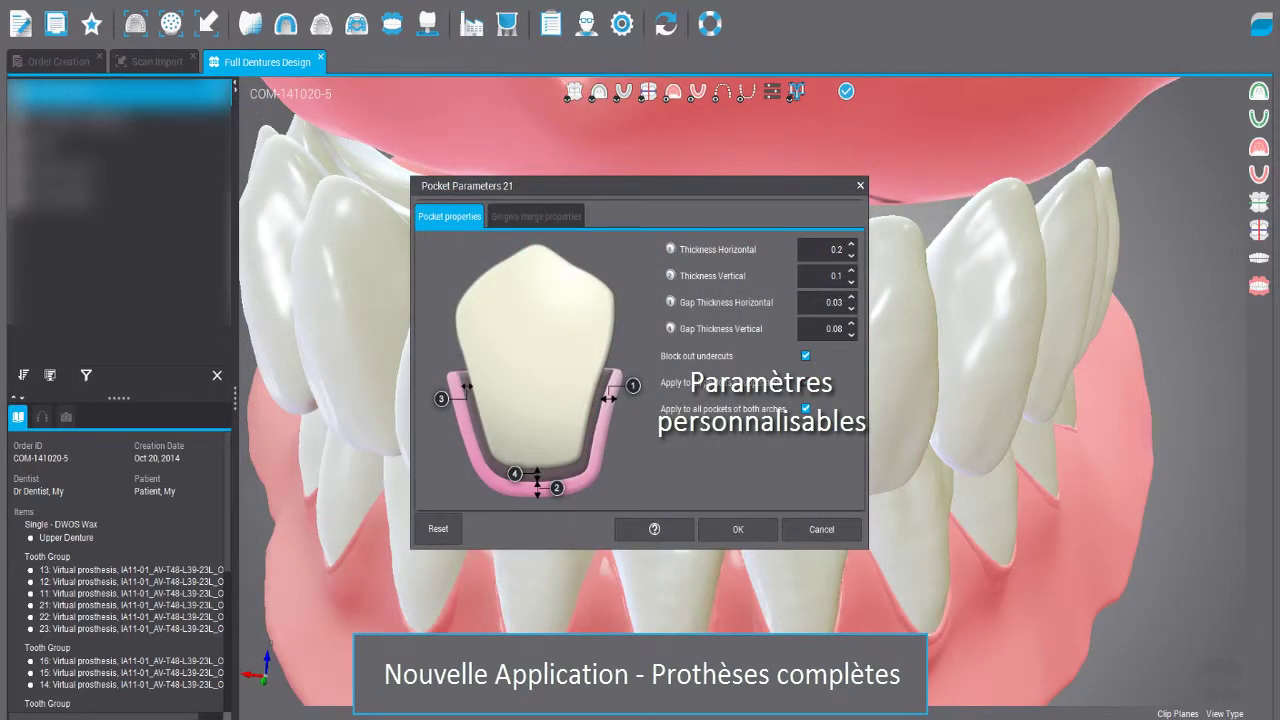
# Switch to the gingiva merge pocket settings and add wax to the upper gingiva
pyautogui.hotkey('ctrl', 'Tab')
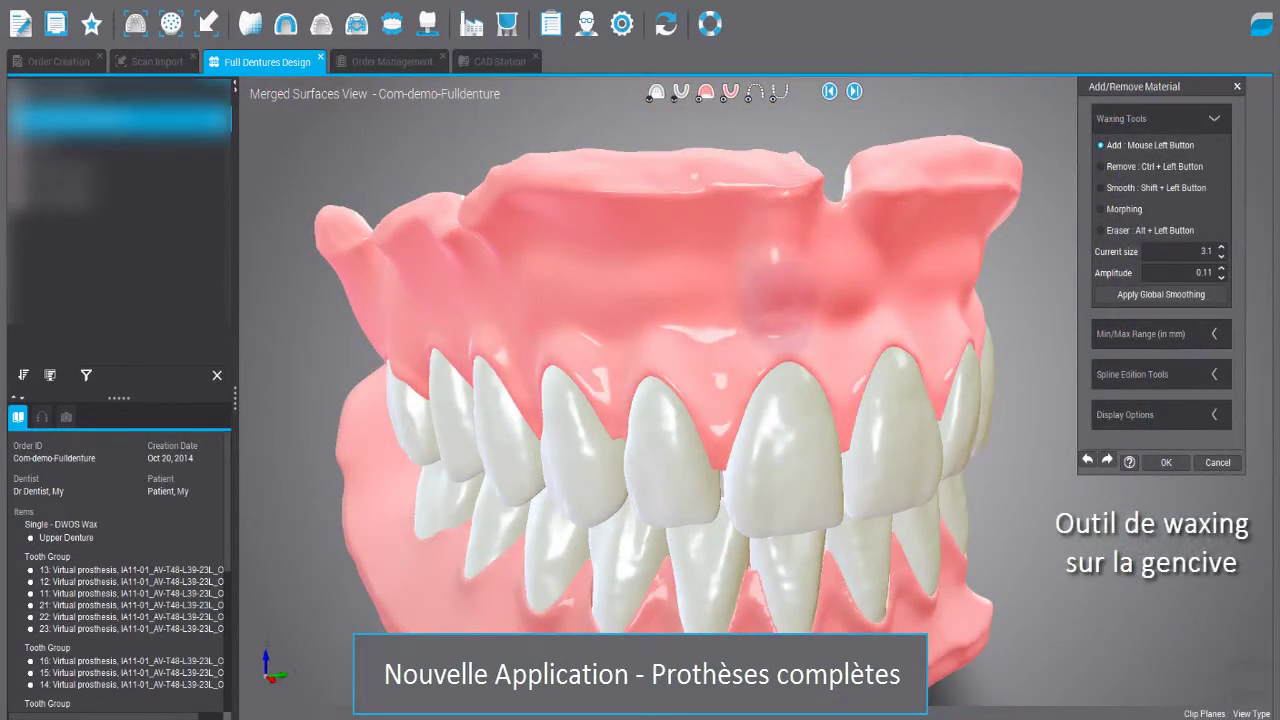
pyautogui.moveTo(773, 296)
pyautogui.mouseDown()
pyautogui.moveTo(668, 256)
pyautogui.moveTo(668, 330)
pyautogui.moveTo(570, 285)
pyautogui.mouseUp()
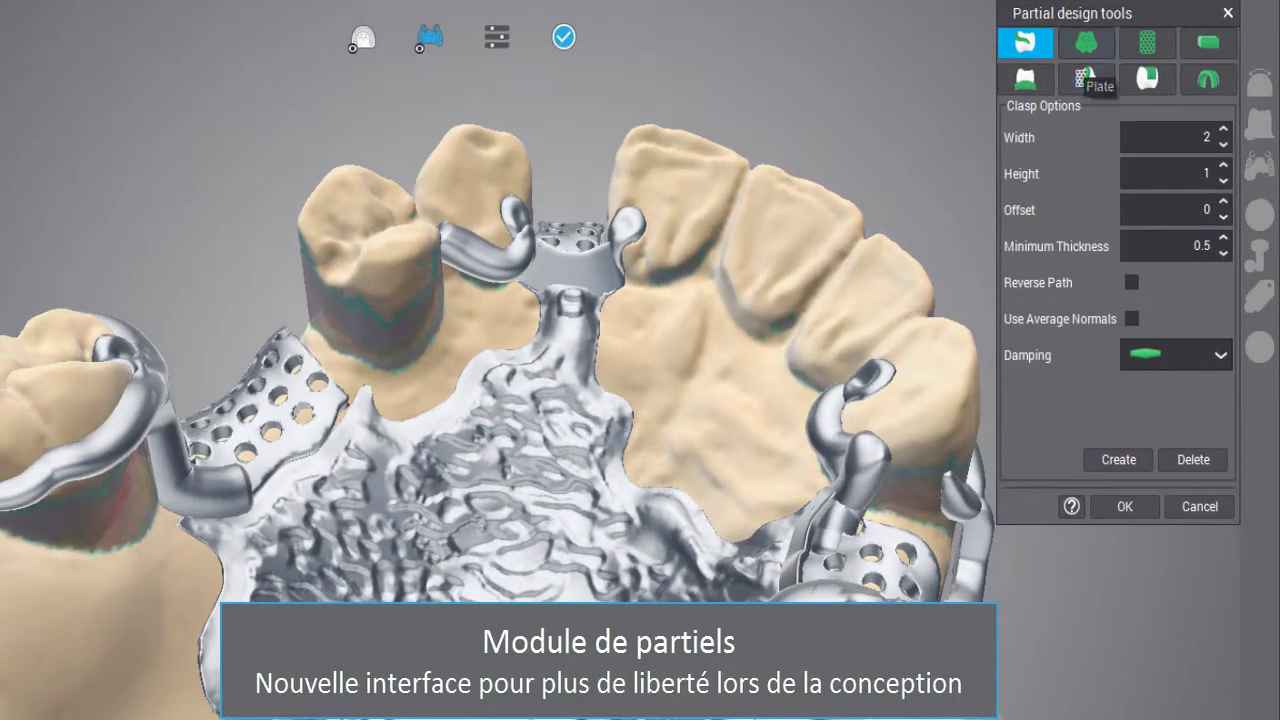
pyautogui.click(1086, 42)
pyautogui.click(1147, 42)
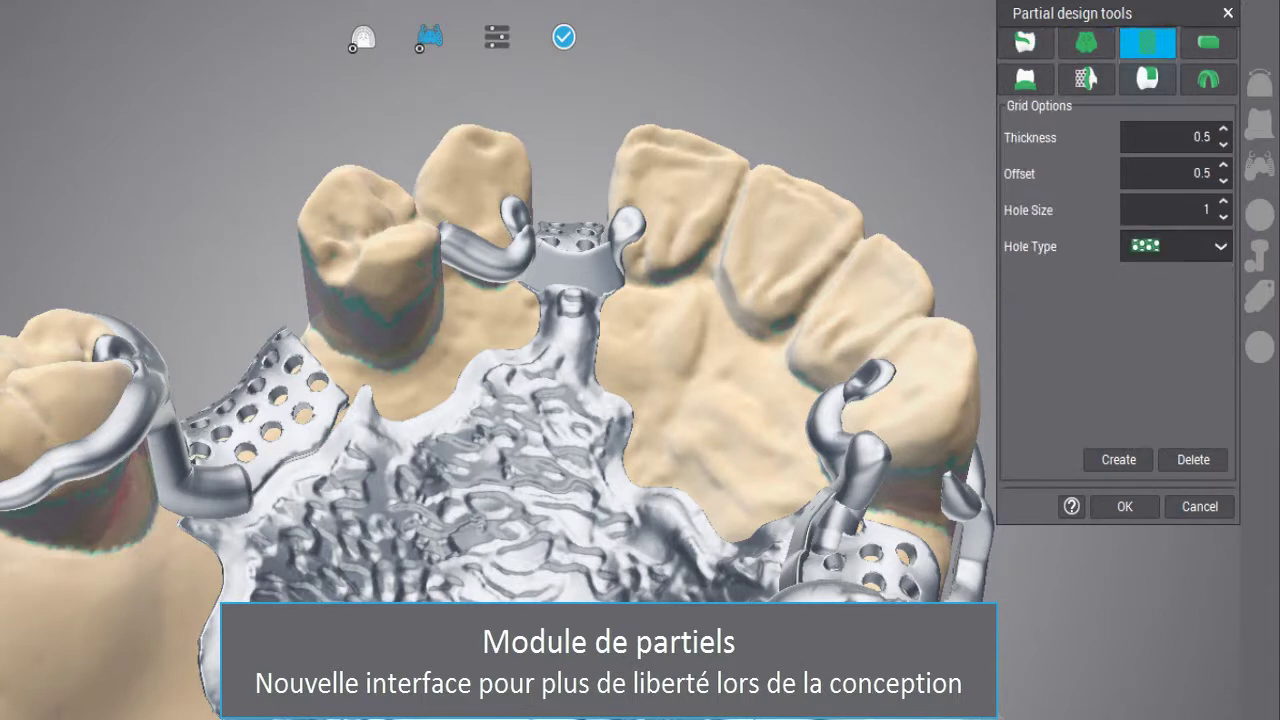
pyautogui.click(1147, 79)
pyautogui.click(1086, 79)
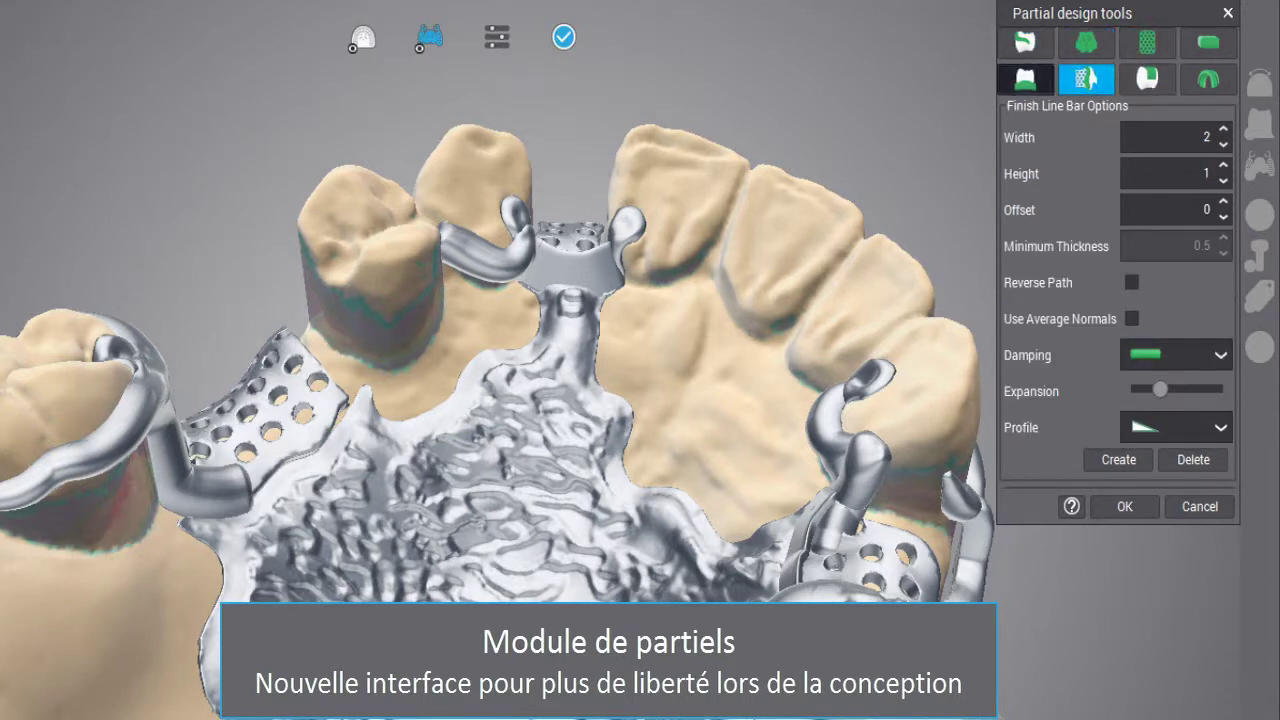
pyautogui.click(1025, 79)
pyautogui.click(1025, 42)
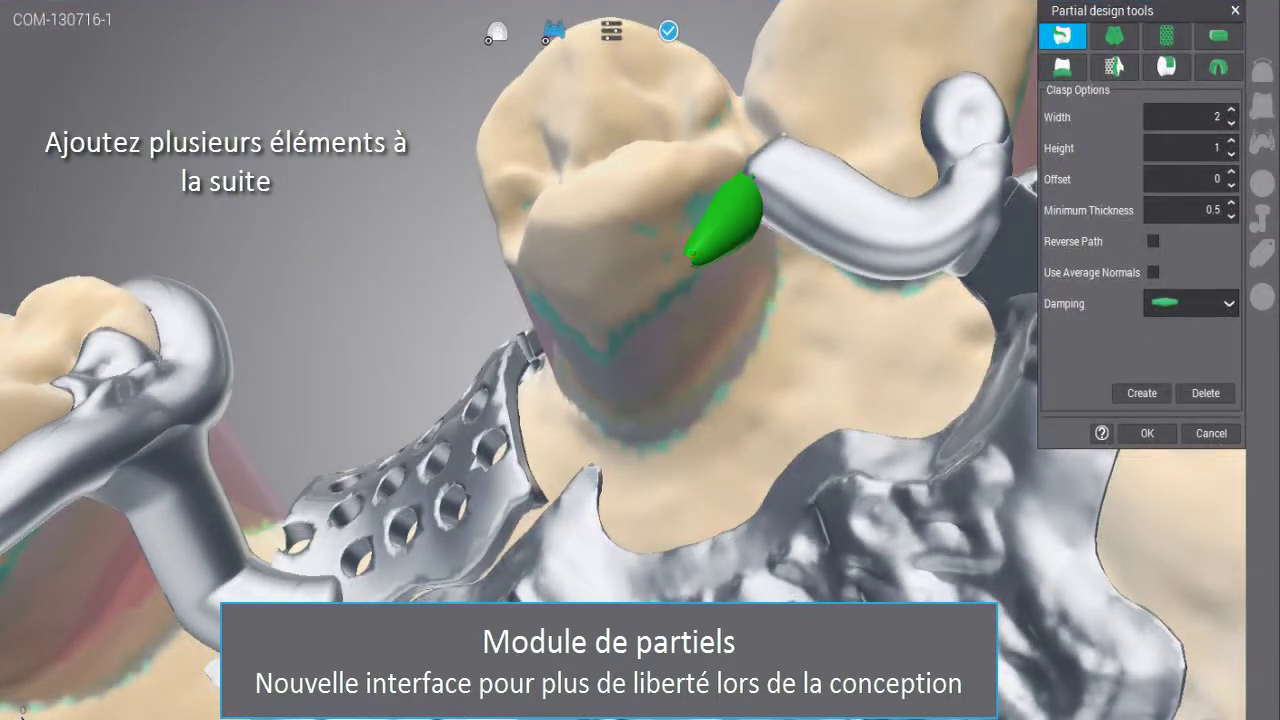
# Extend a clasp arm along the tooth, then build a finish line bar with a new cross-section profile
pyautogui.moveTo(690, 255); pyautogui.dragTo(630, 301)
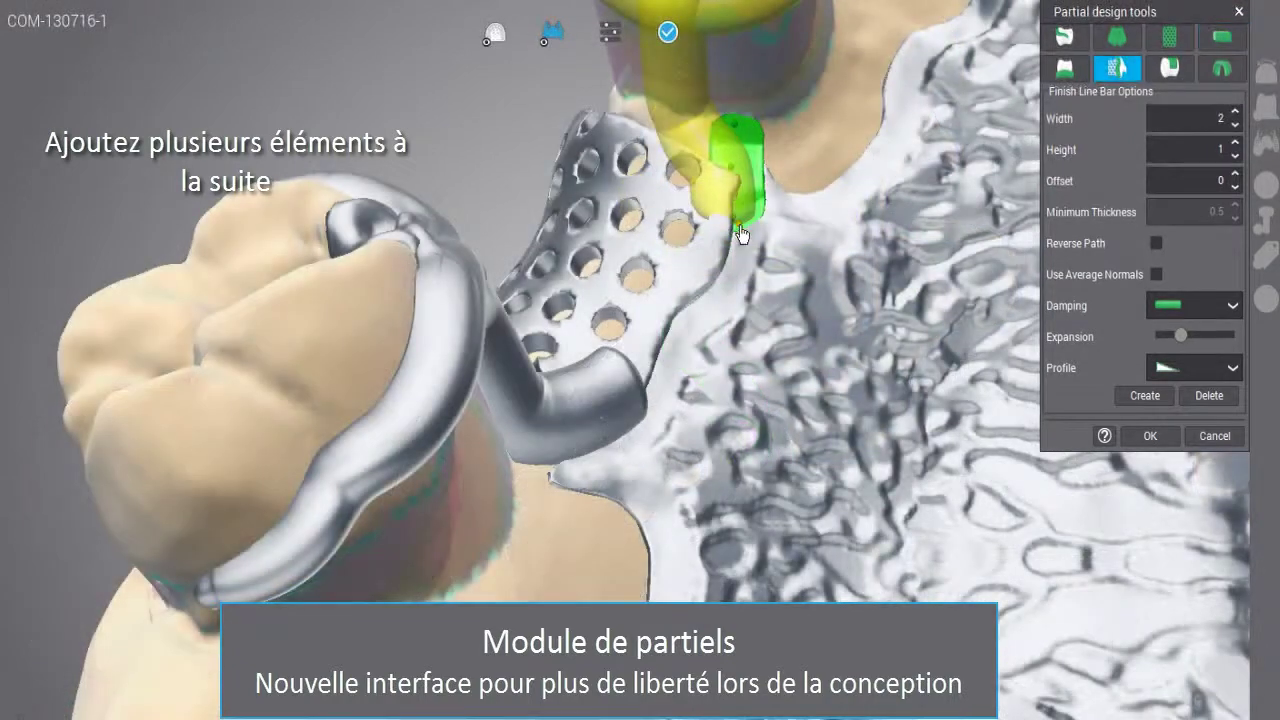
pyautogui.click(699, 302)
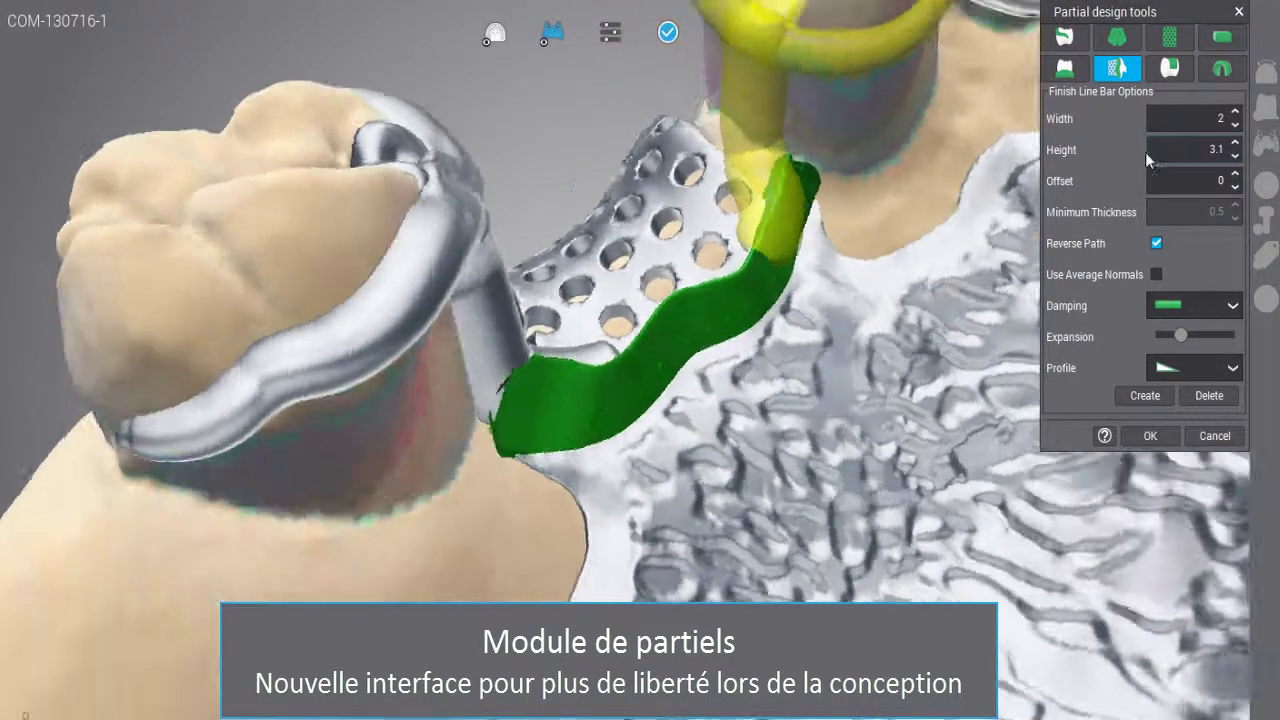
pyautogui.click(1195, 367)
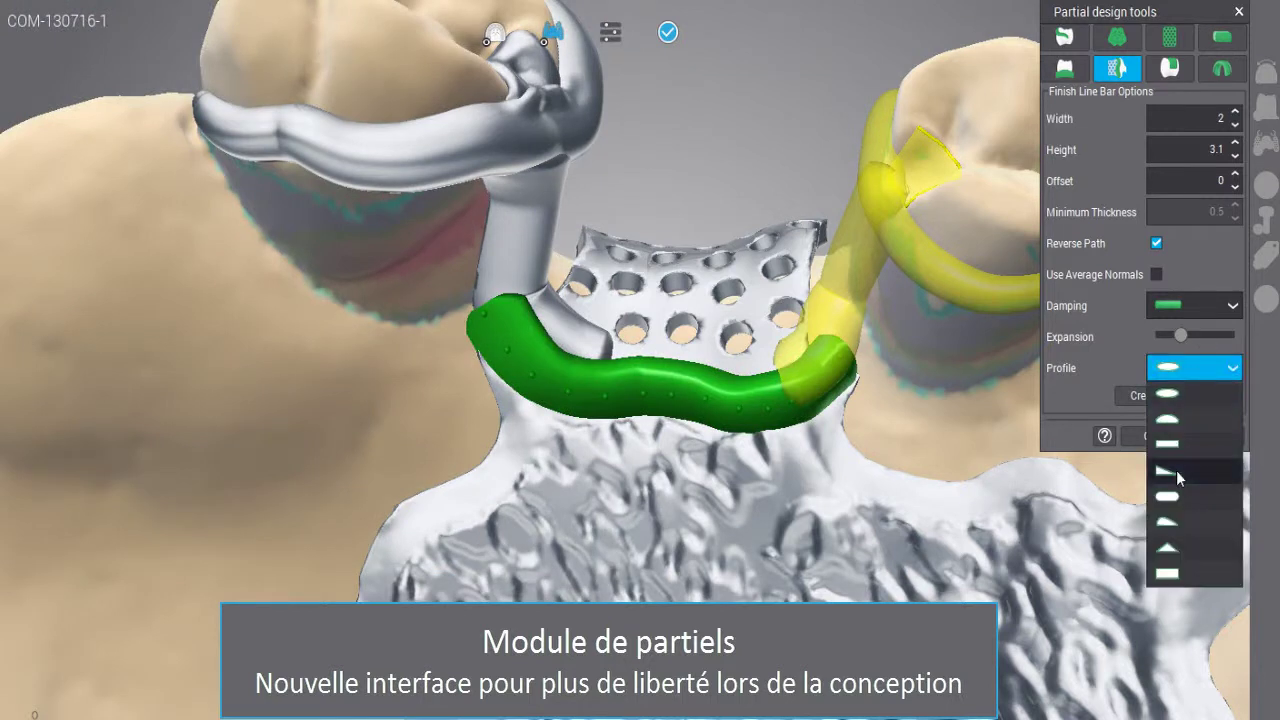
pyautogui.click(1176, 470)
pyautogui.click(1164, 437)
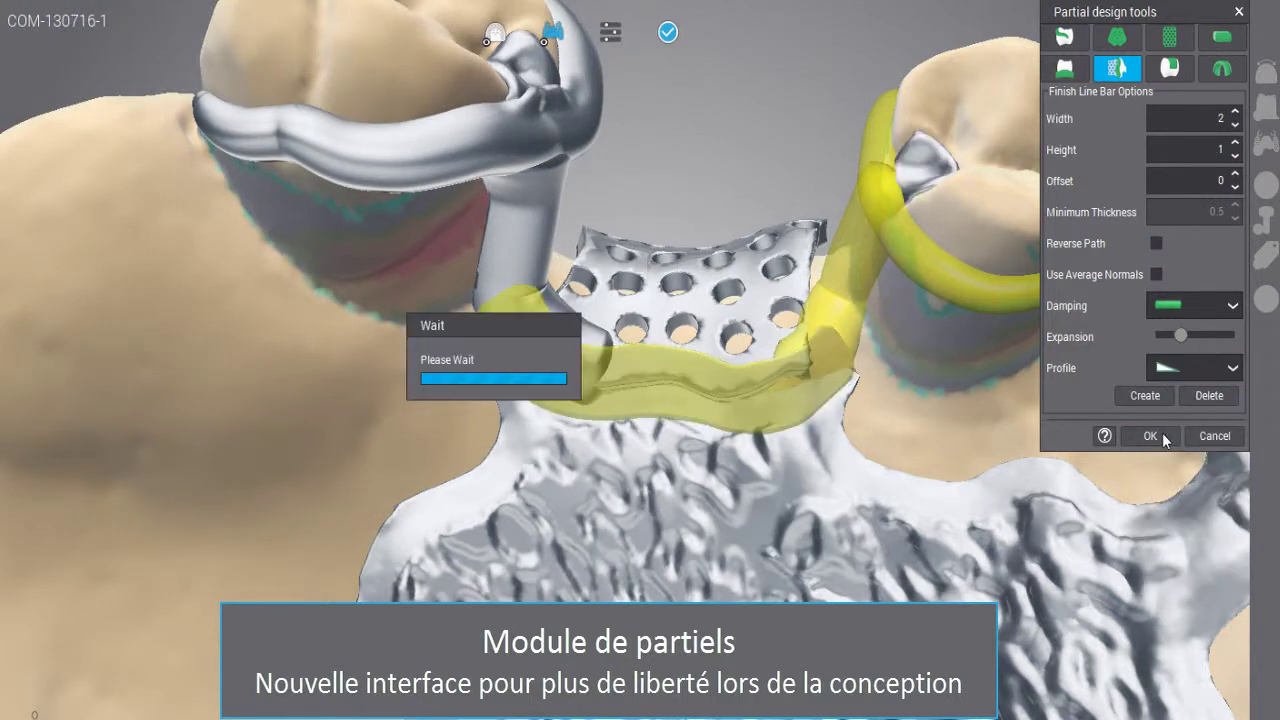